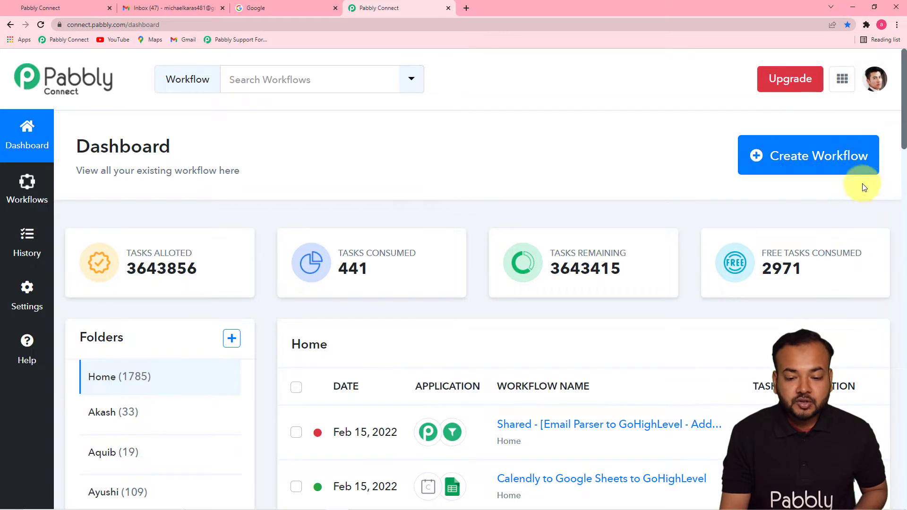
Step: Create a workflow named "Add Contact Details extracted from Emails into GoHighLevel"
left_click(795, 157)
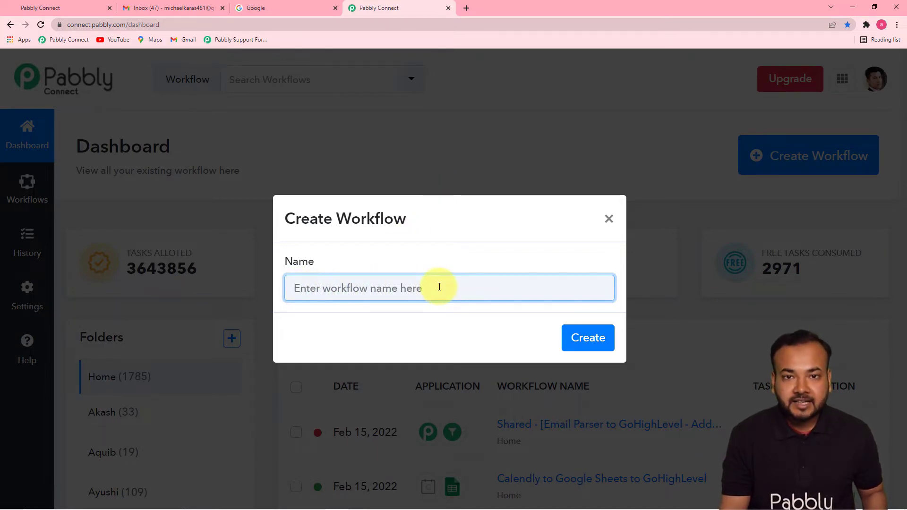
type("Add Contact Details extracted from Emails into GoHighLevel")
left_click(450, 330)
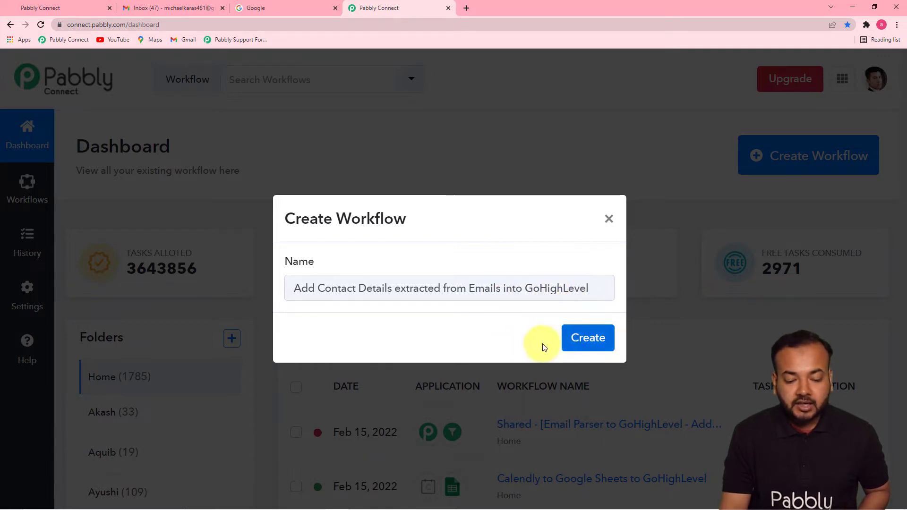
left_click(584, 344)
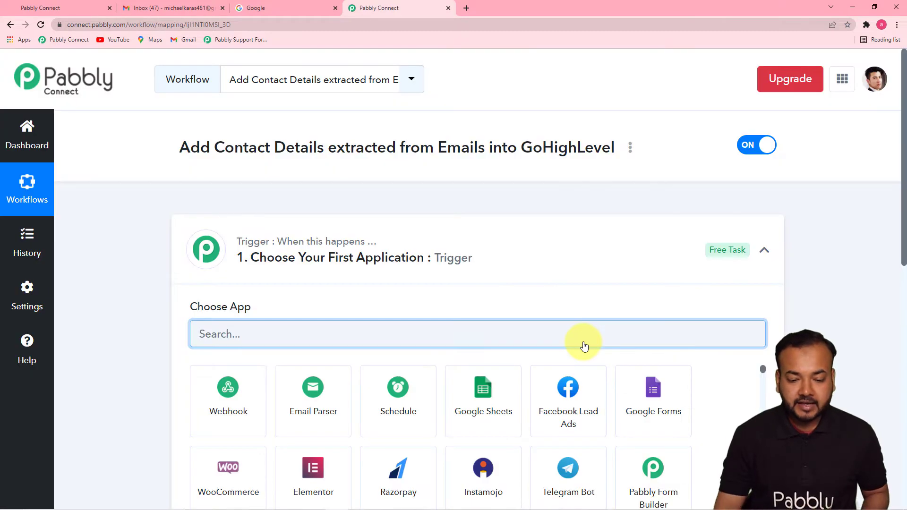
Step: Choose Email Parser as the workflow's trigger application
left_click(764, 251)
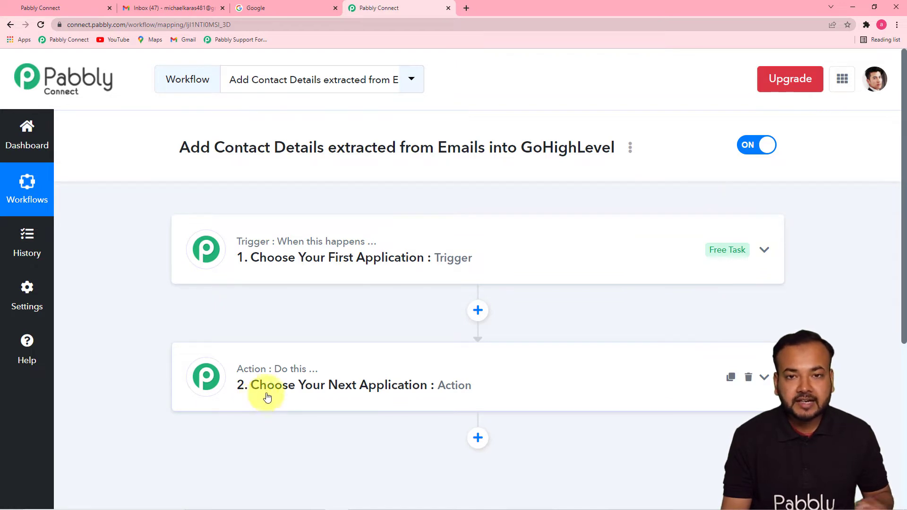
mouse_move(292, 370)
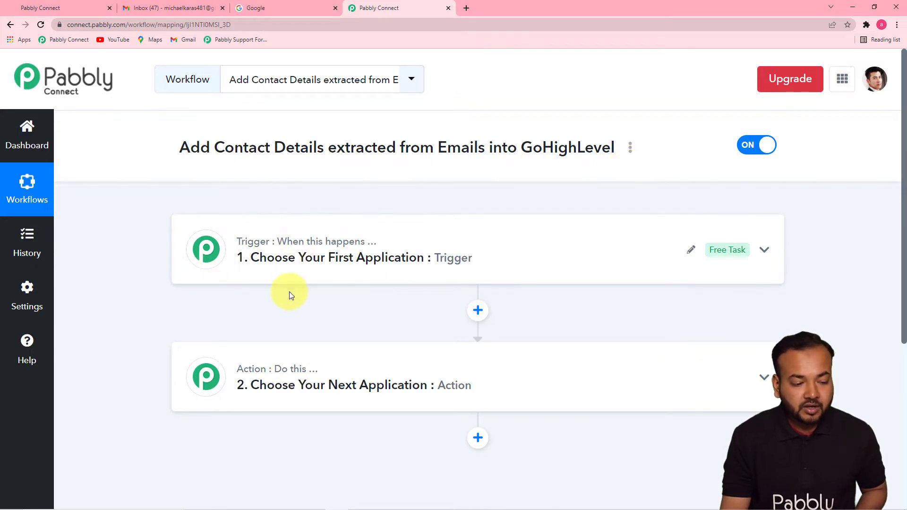
left_click(274, 270)
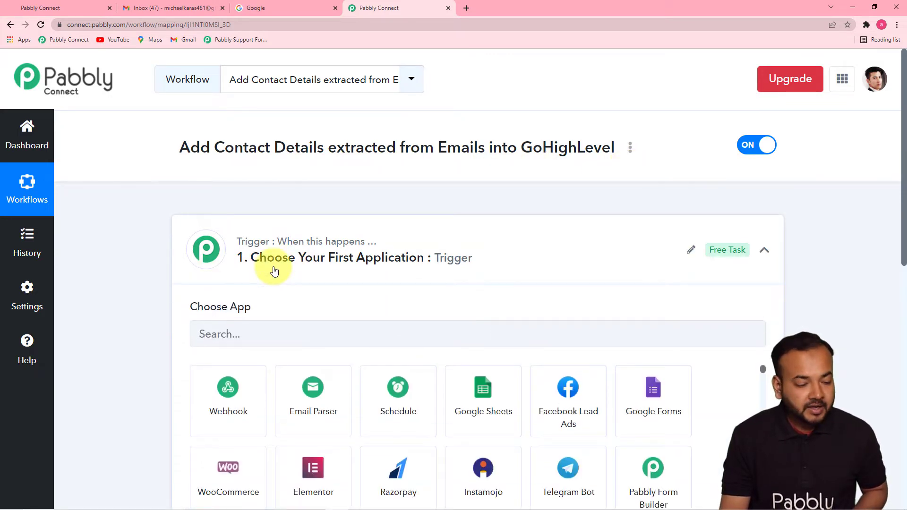
scroll(274, 271, "down", 4)
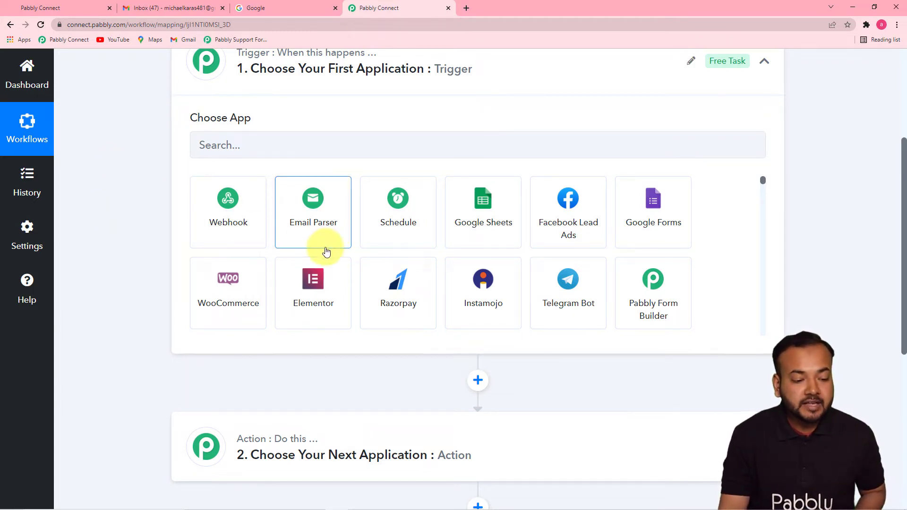
left_click(318, 233)
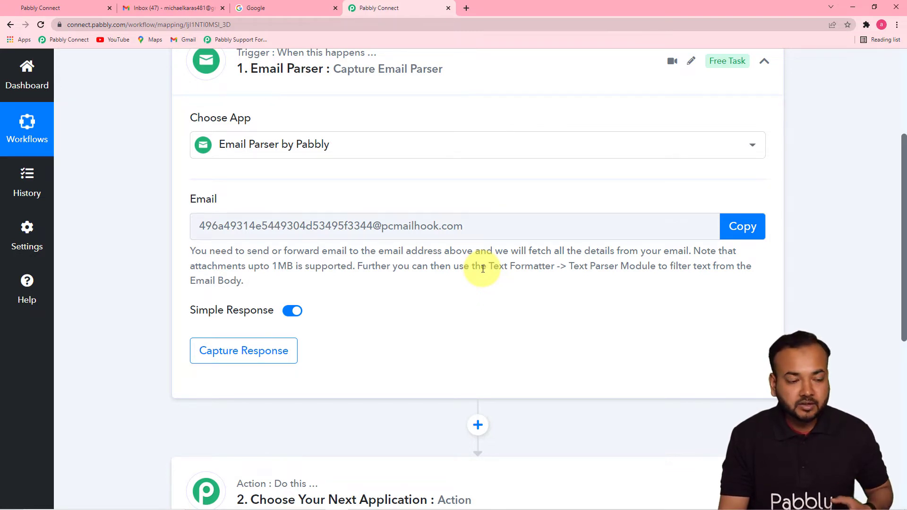
Step: Switch to Gmail, check which account is signed in, and open the Forwarding and POP/IMAP settings
left_click(300, 9)
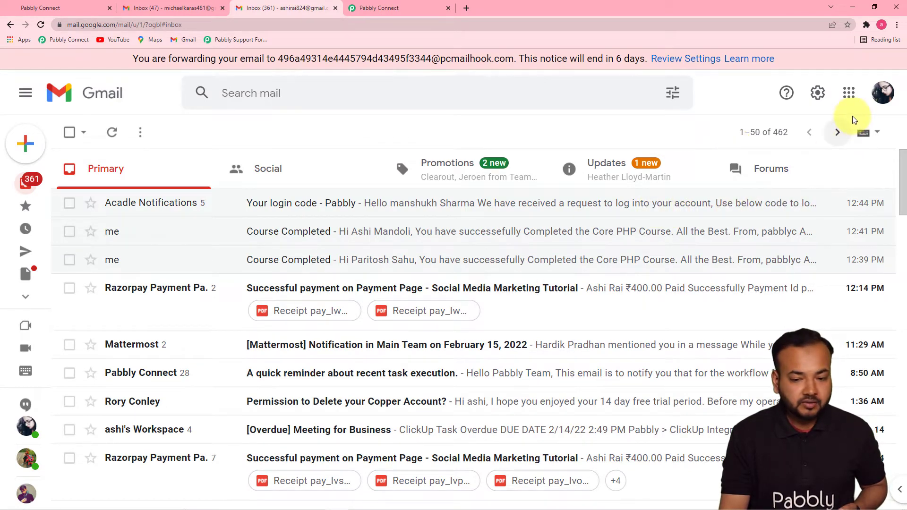
left_click(883, 93)
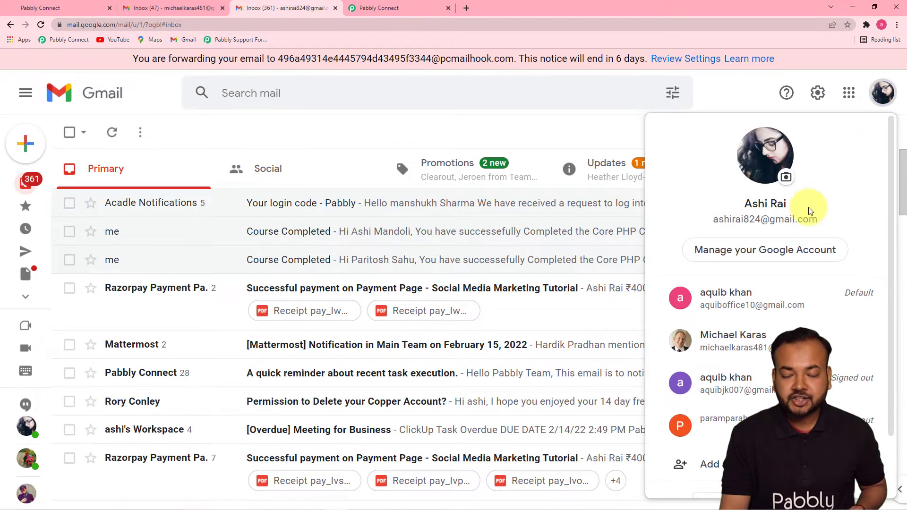
left_click(553, 137)
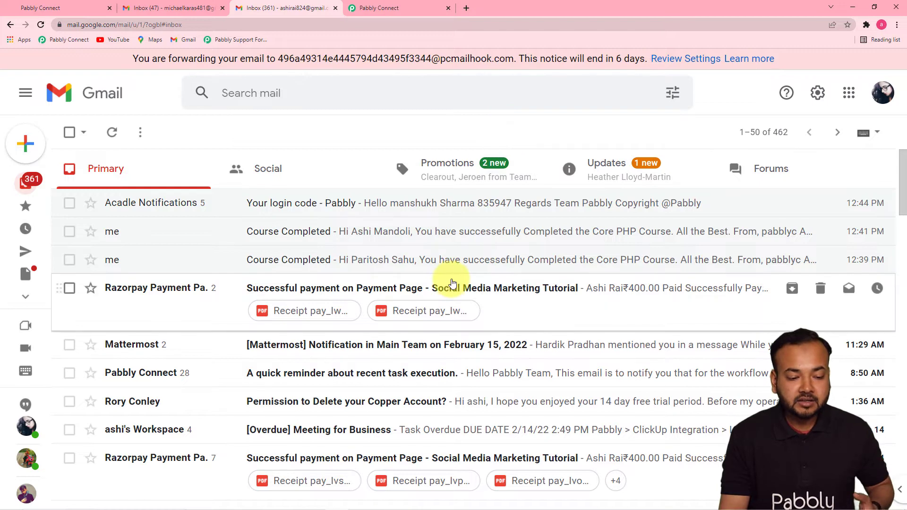
left_click(392, 11)
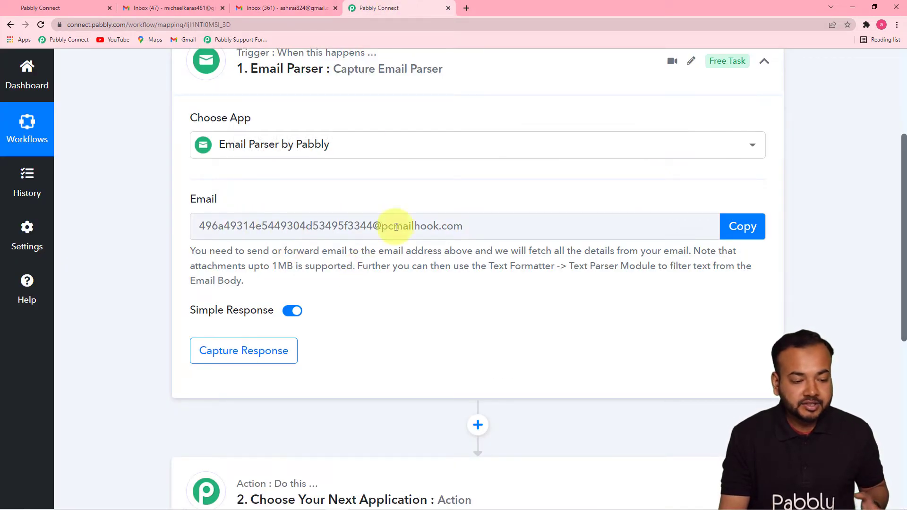
left_click(316, 10)
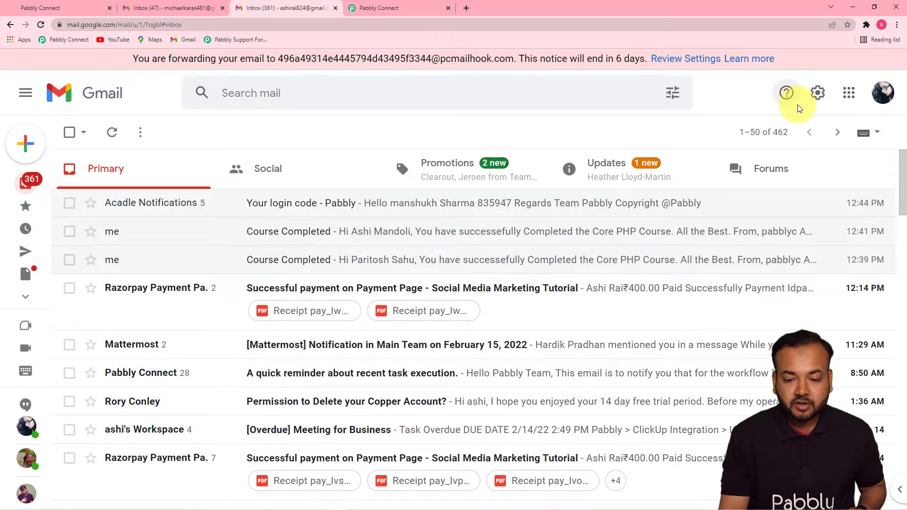
left_click(817, 96)
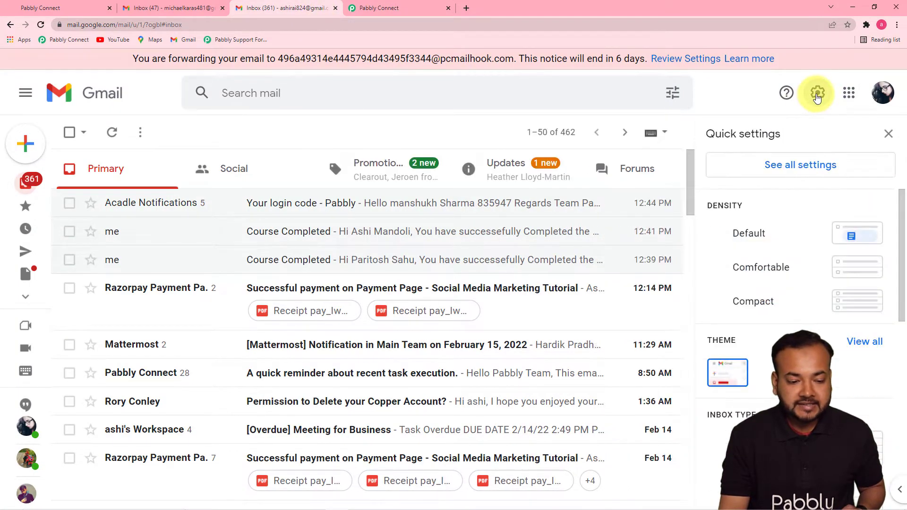
left_click(792, 166)
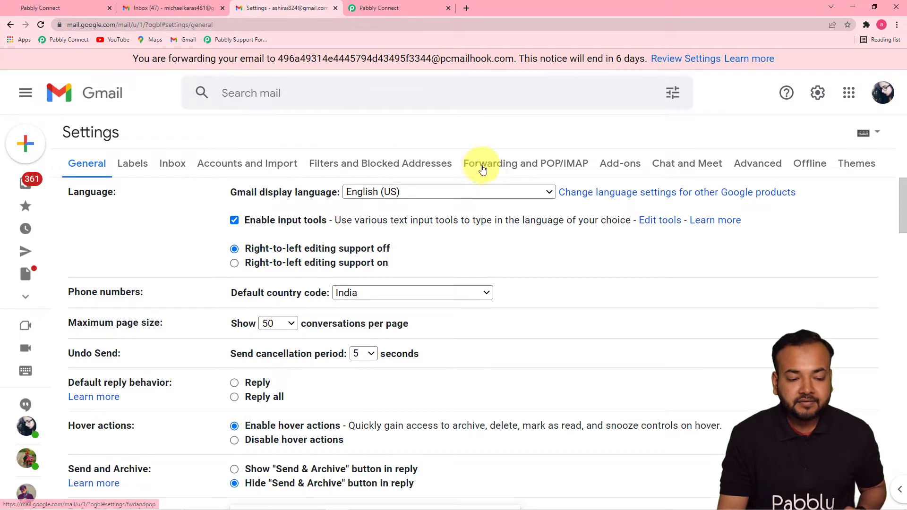
left_click(529, 166)
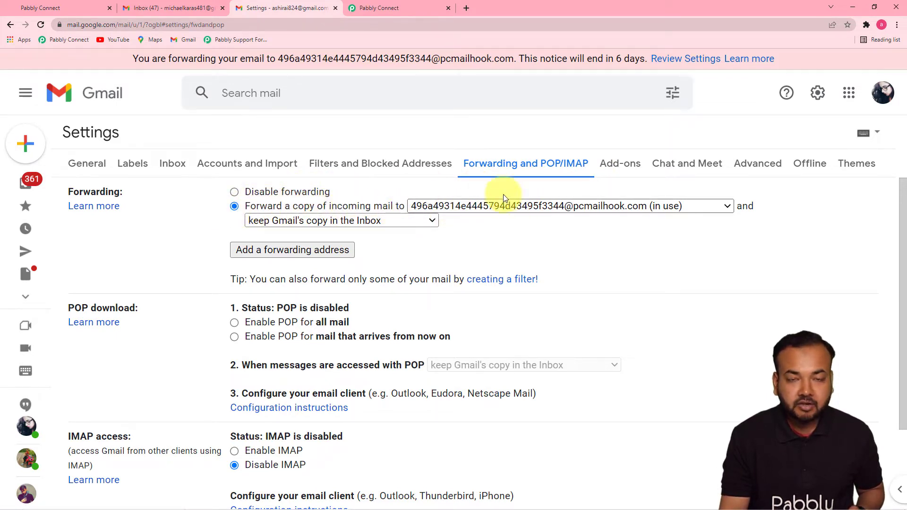
Step: Remove the forwarding address currently in use from the Gmail account and confirm its removal
left_click(406, 8)
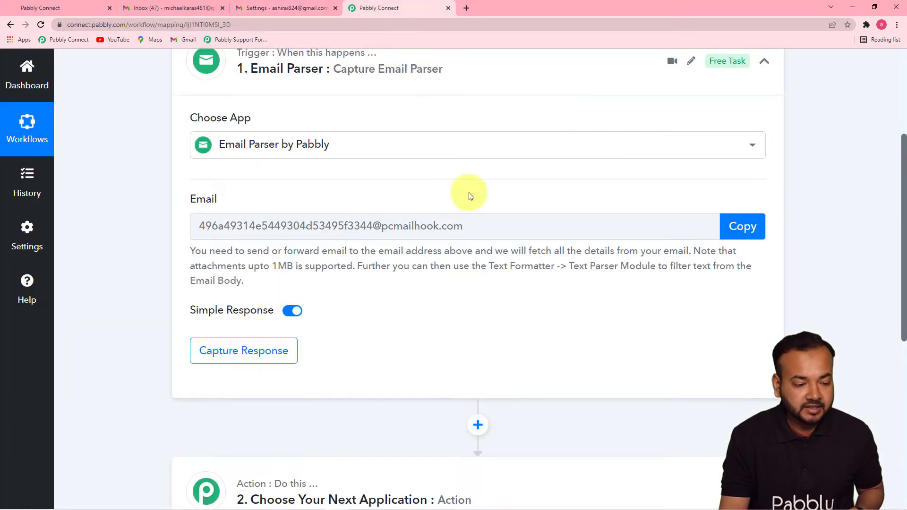
left_click(277, 8)
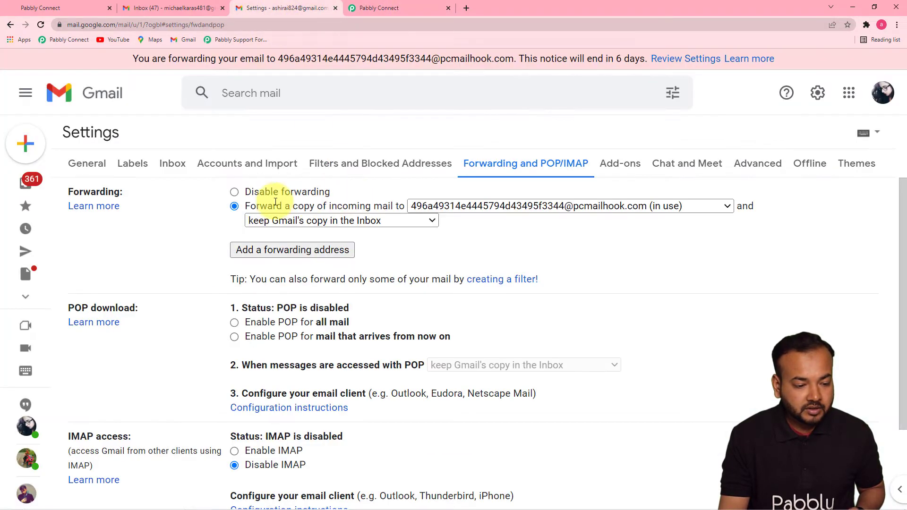
left_click(726, 206)
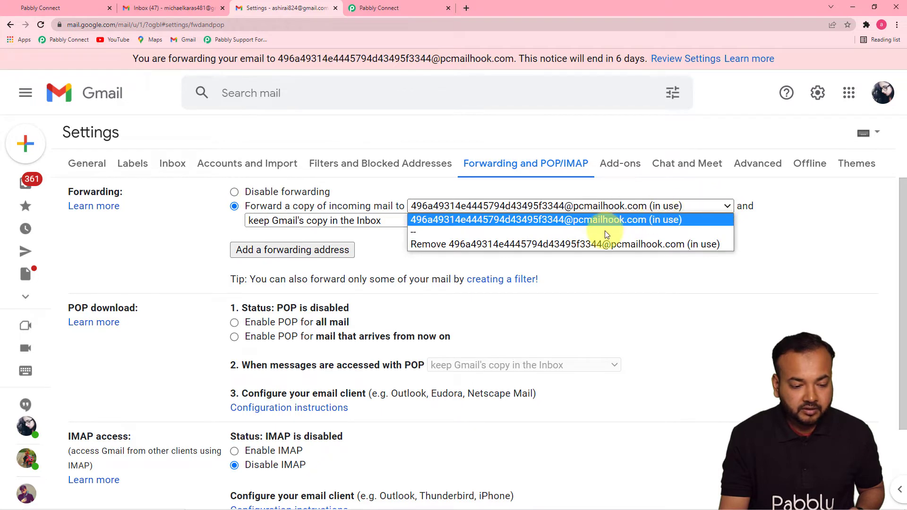
left_click(458, 249)
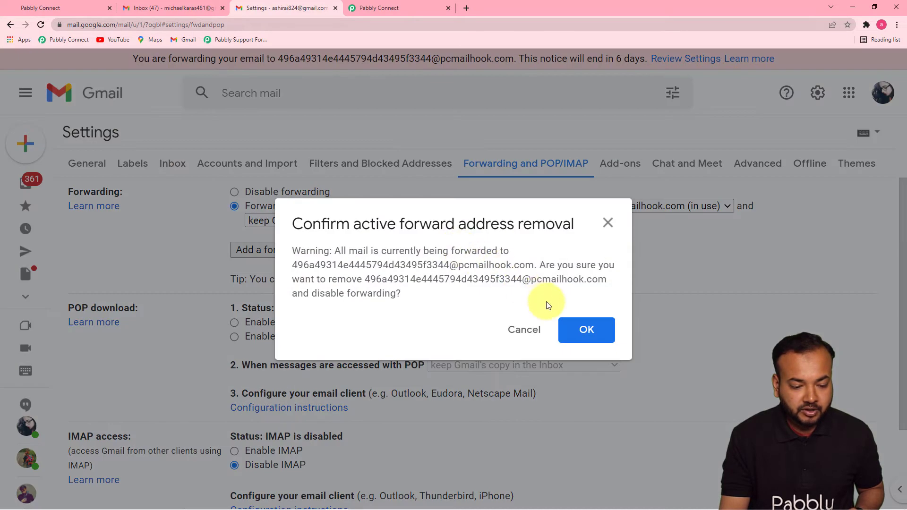
left_click(589, 329)
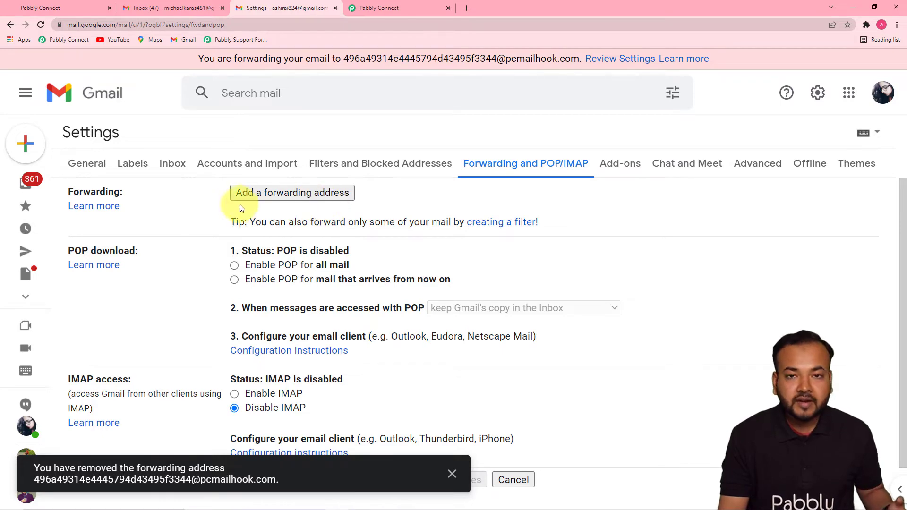
Step: Start adding a Gmail forwarding address, and copy the Email Parser address from the Pabbly Connect trigger
left_click(281, 200)
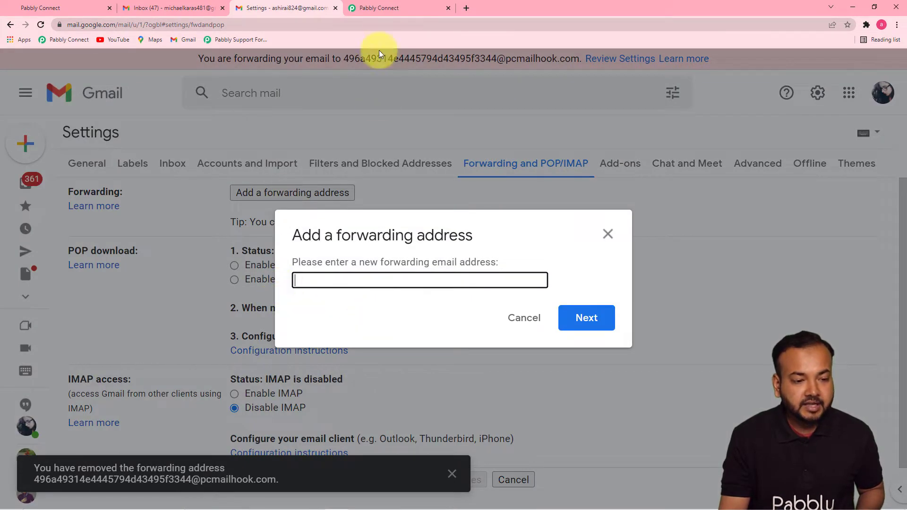
left_click(385, 14)
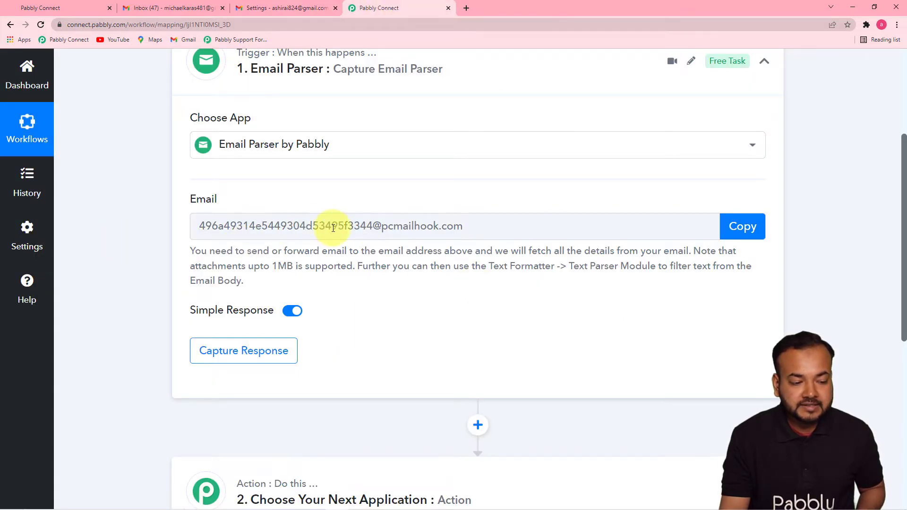
left_click(740, 233)
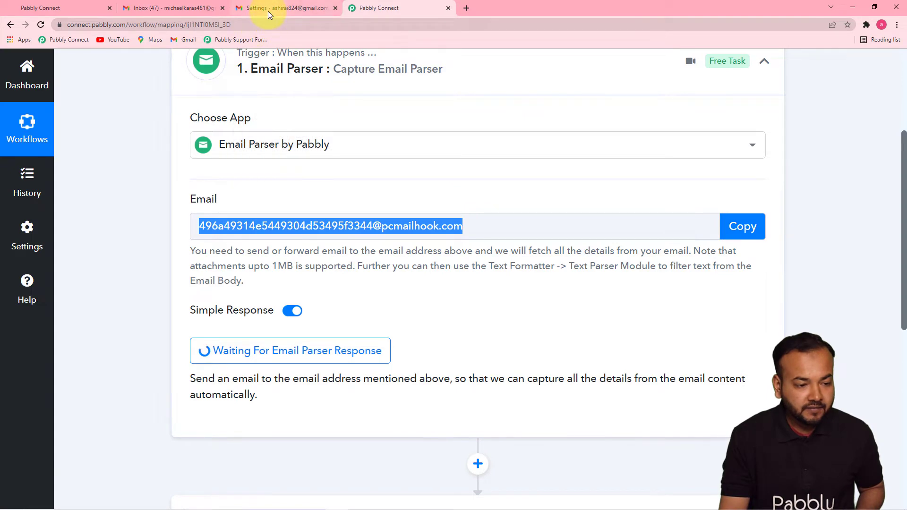
left_click(268, 11)
right_click(308, 279)
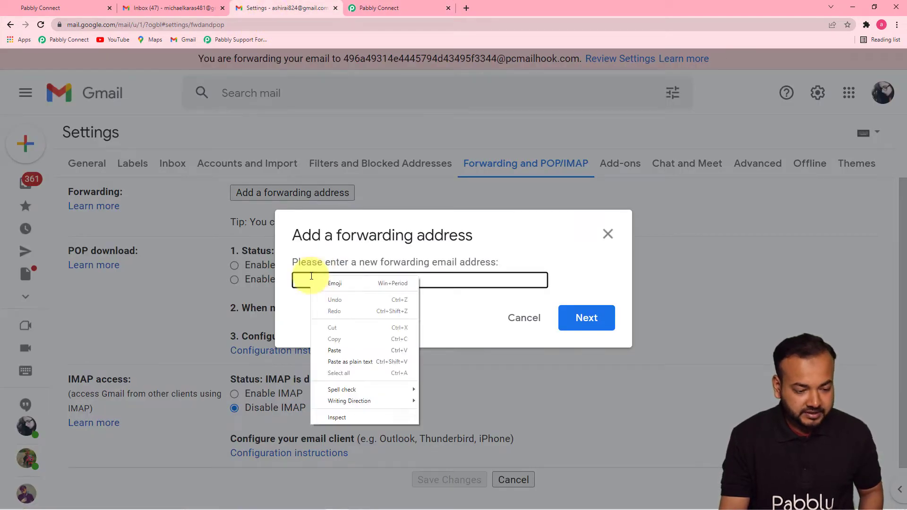
left_click(344, 351)
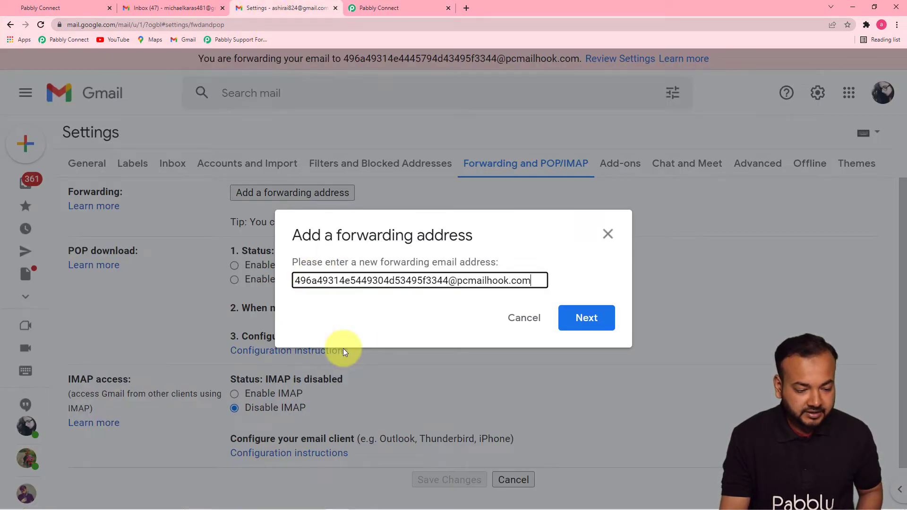
left_click(582, 322)
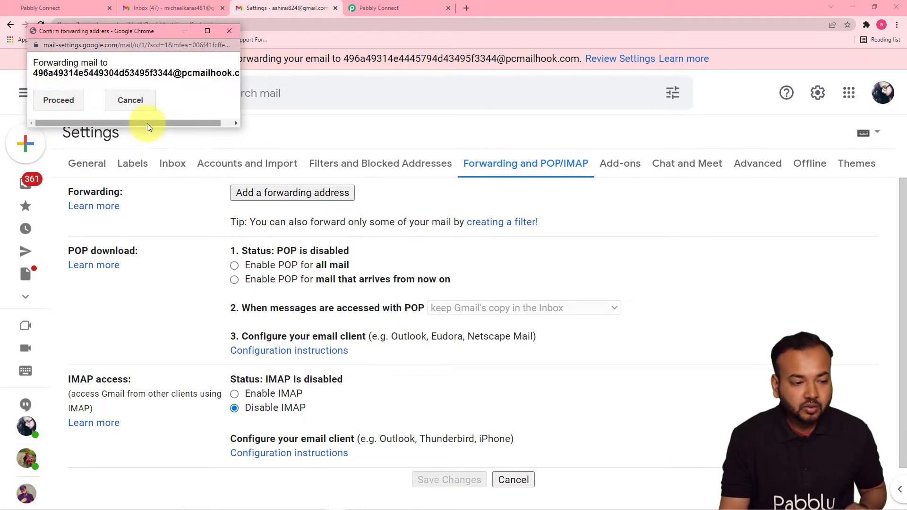
left_click(368, 10)
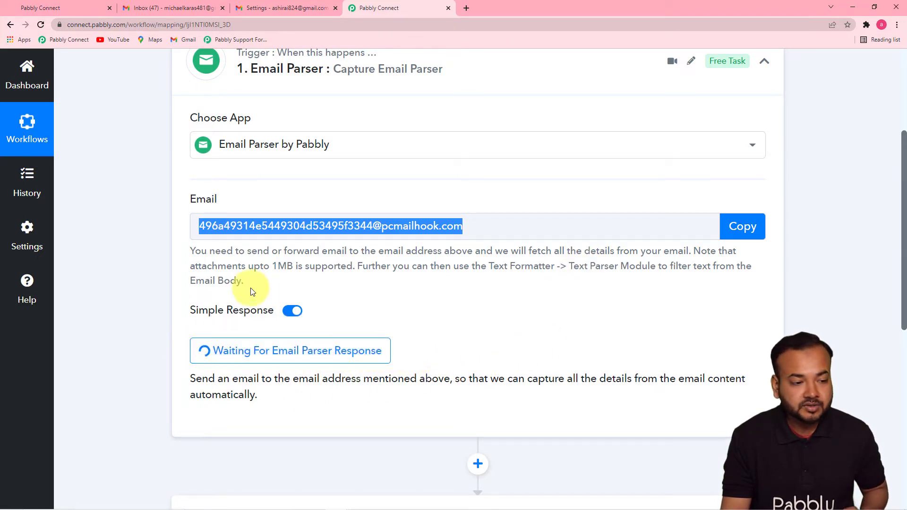
Step: Switch to Gmail, add the copied Email Parser address as a forwarding address, and approve sending its confirmation code
left_click(254, 10)
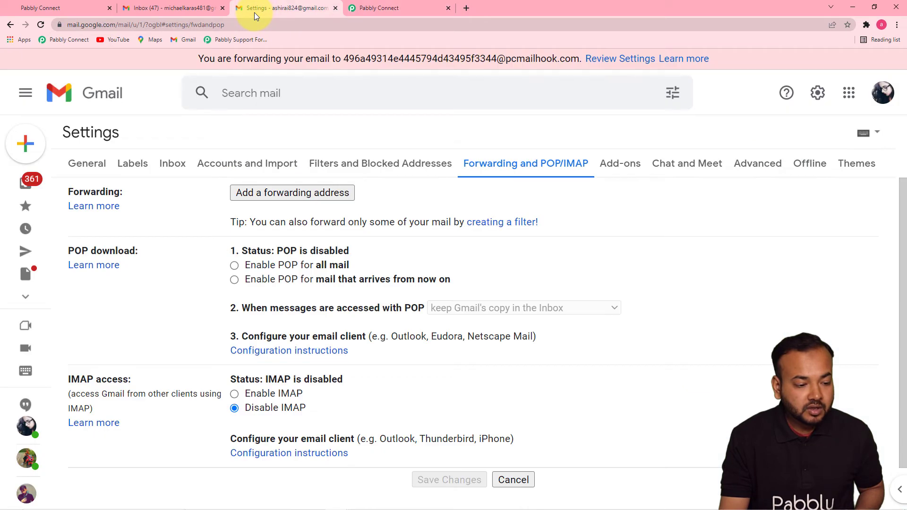
left_click(302, 197)
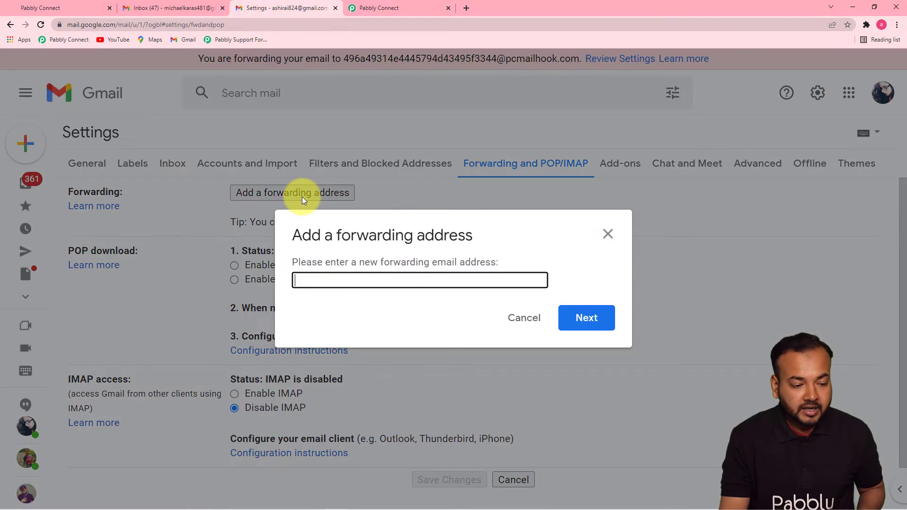
right_click(306, 292)
left_click(316, 352)
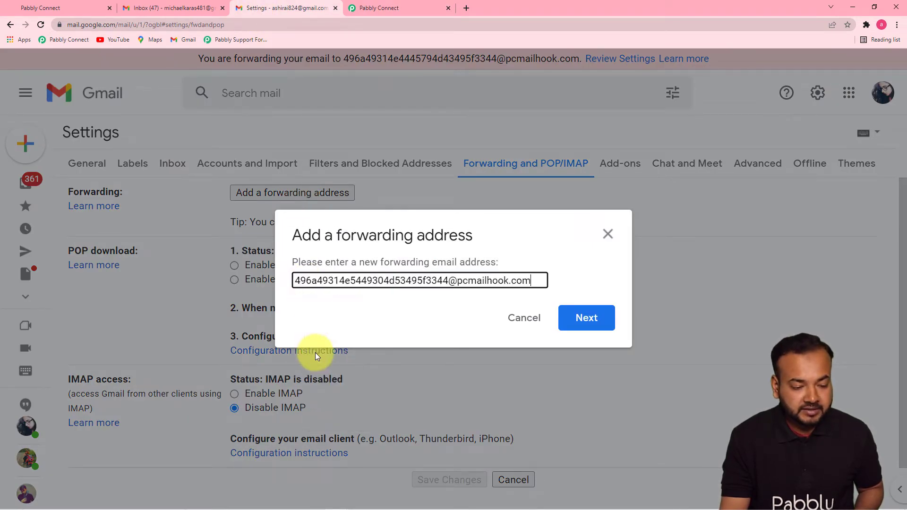
left_click(589, 318)
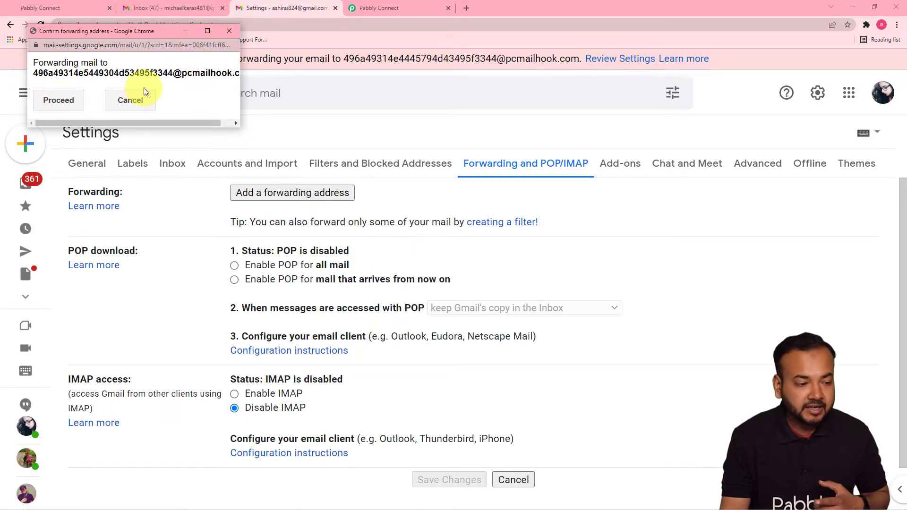
left_click(68, 102)
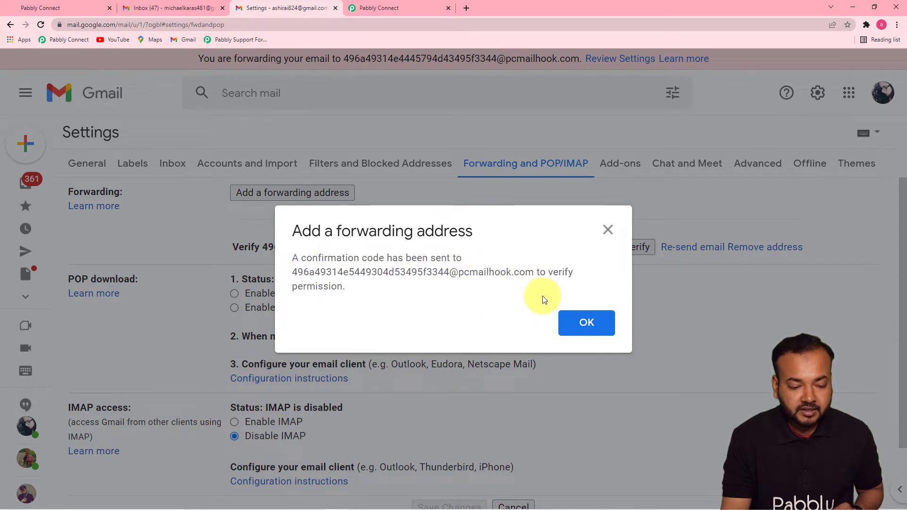
left_click(586, 324)
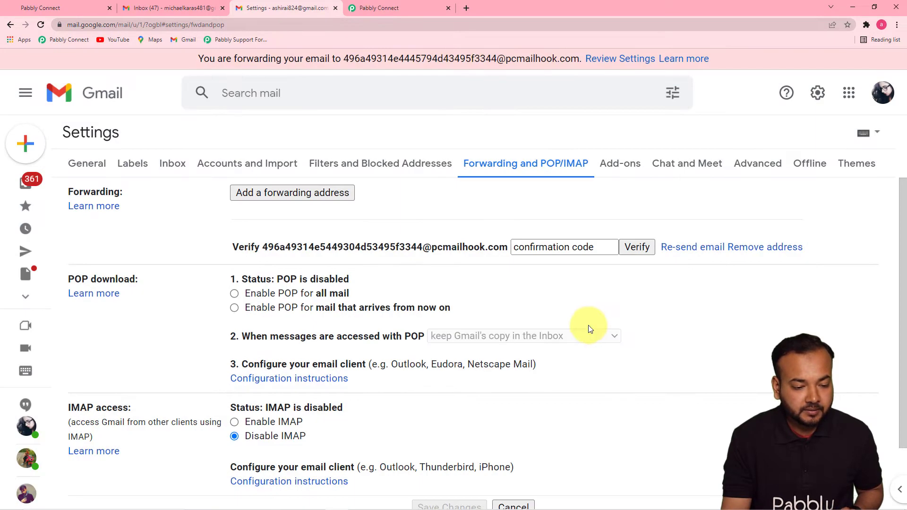
Step: Switch to Pabbly Connect and copy the Gmail forwarding confirmation code from the Body Text of the received Email Parser response
left_click(379, 8)
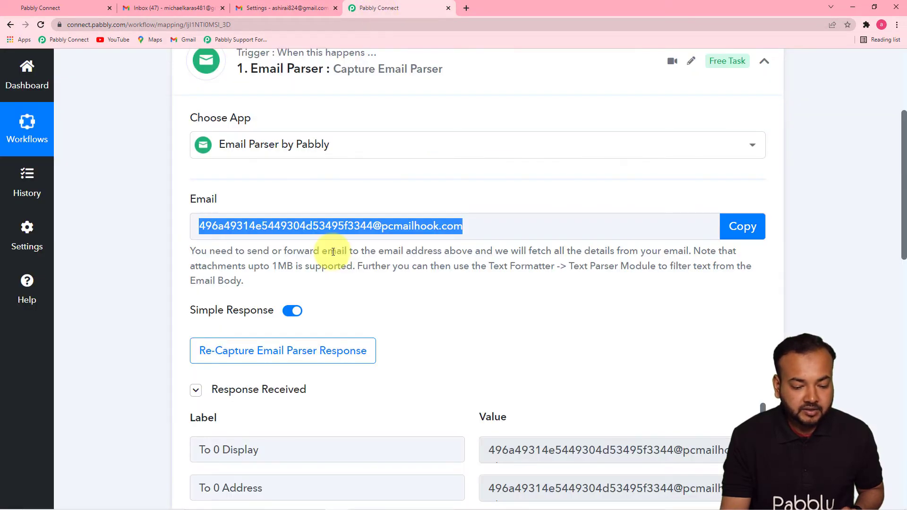
left_click_drag(892, 209, 899, 329)
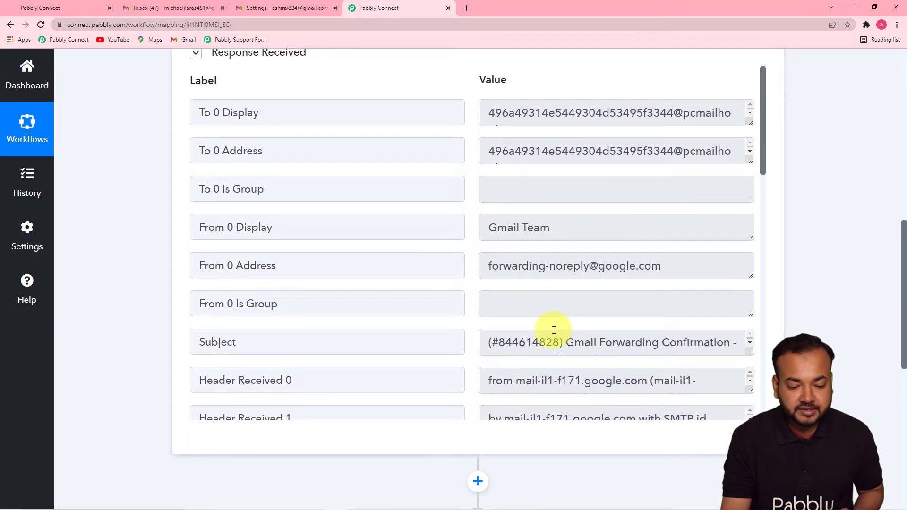
left_click_drag(763, 166, 744, 395)
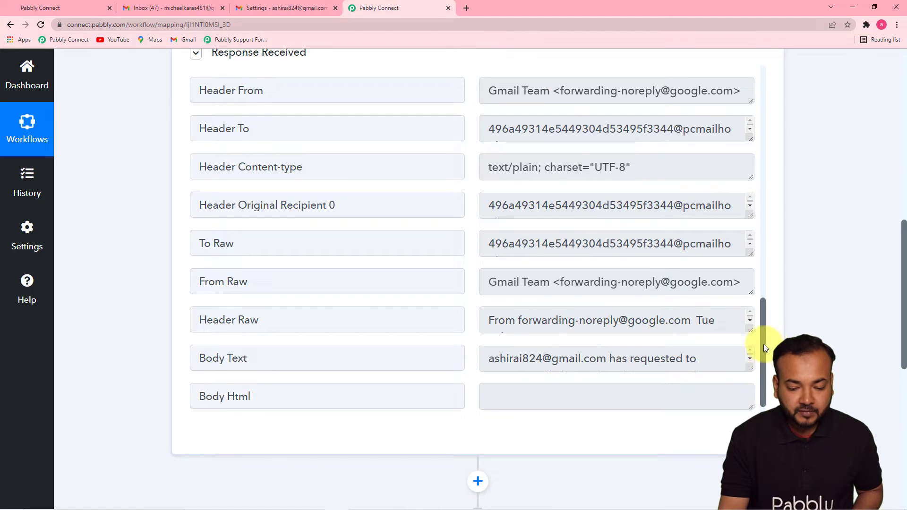
scroll(765, 344, "down", 1)
left_click_drag(750, 336, 741, 417)
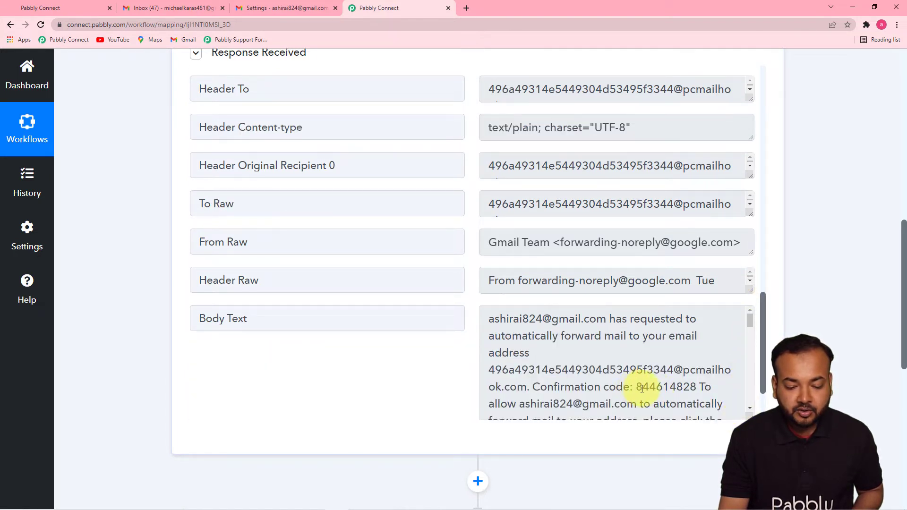
left_click_drag(638, 388, 693, 390)
right_click(693, 390)
left_click(707, 401)
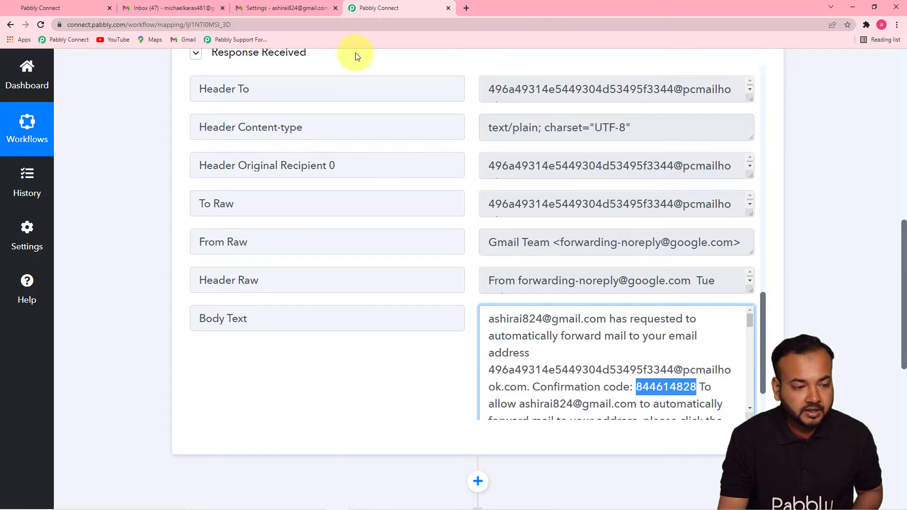
Step: Switch to Gmail, paste the confirmation code for the new forwarding address, and verify it
left_click(313, 11)
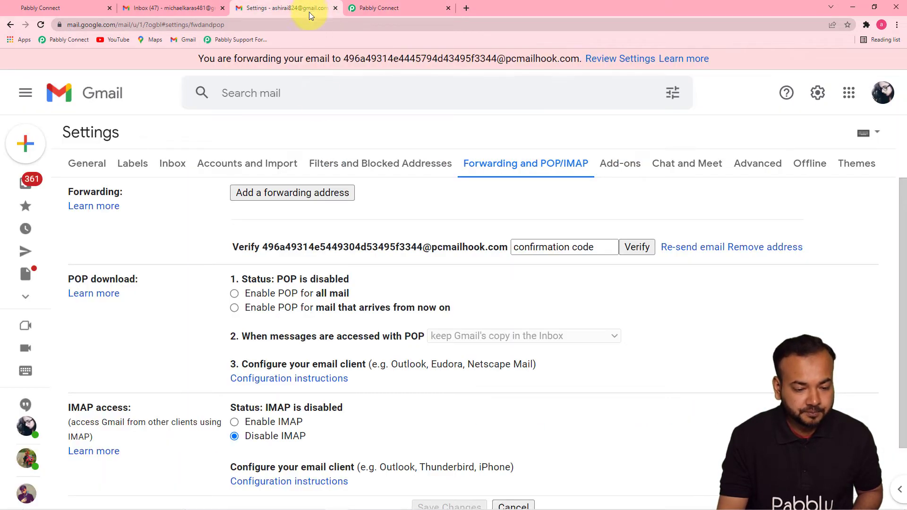
left_click(596, 247)
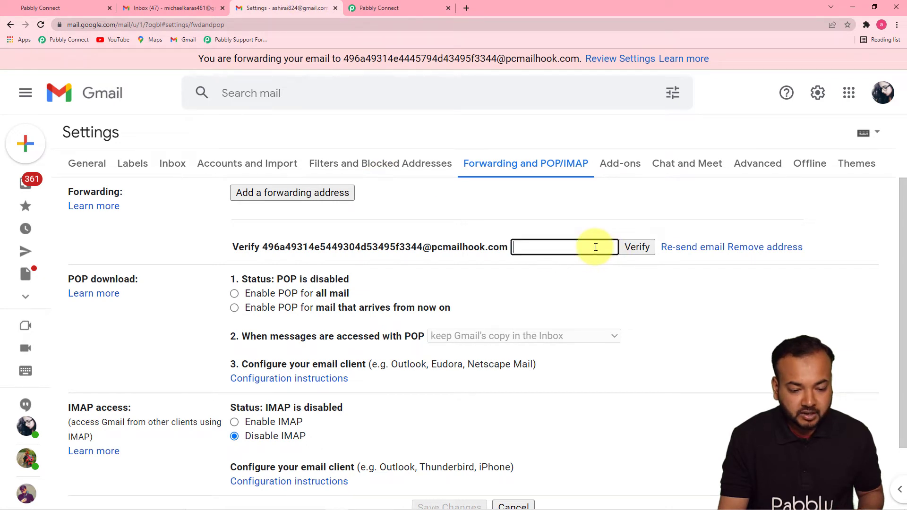
right_click(569, 250)
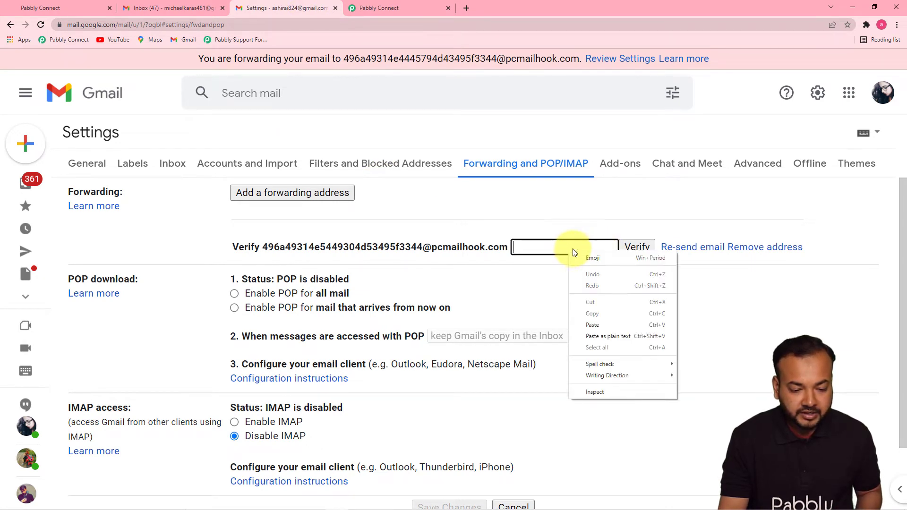
left_click(594, 325)
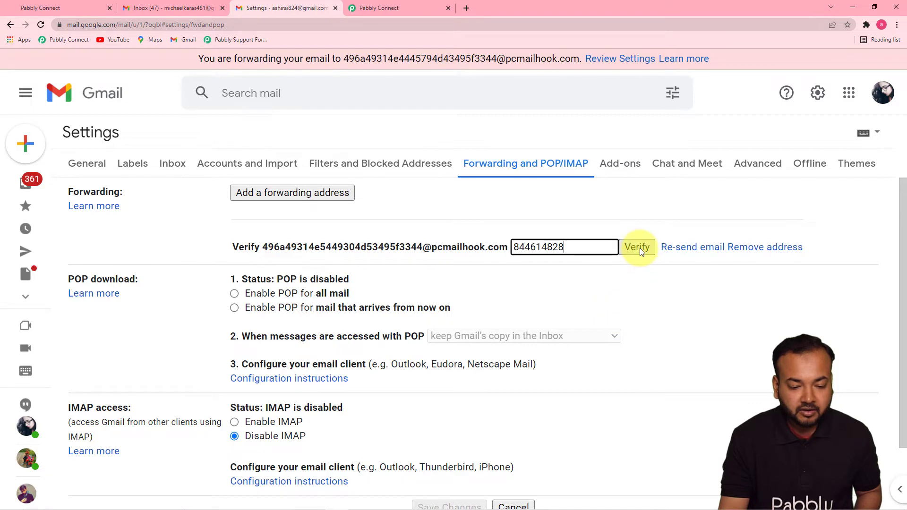
key("Return")
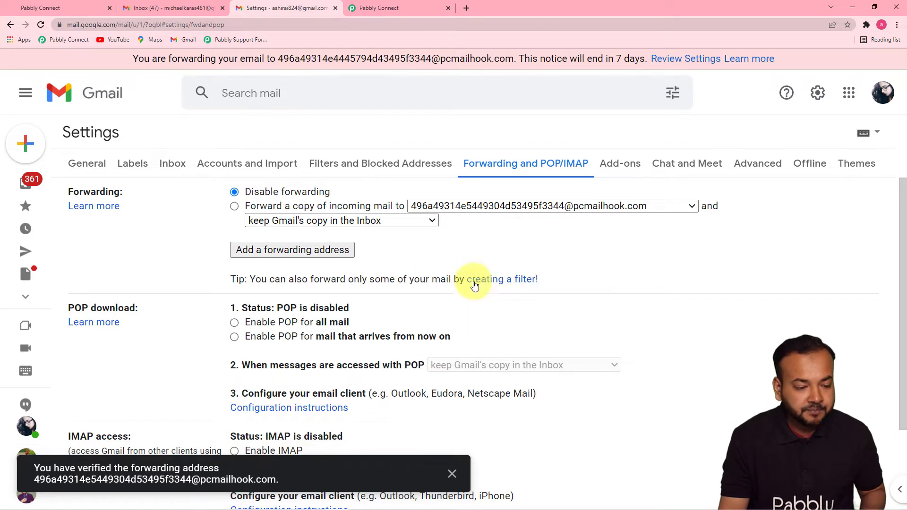
Step: Enable forwarding of incoming mail to the verified Email Parser address with "keep Gmail's copy in the Inbox", and save the changes
left_click(407, 223)
left_click(369, 236)
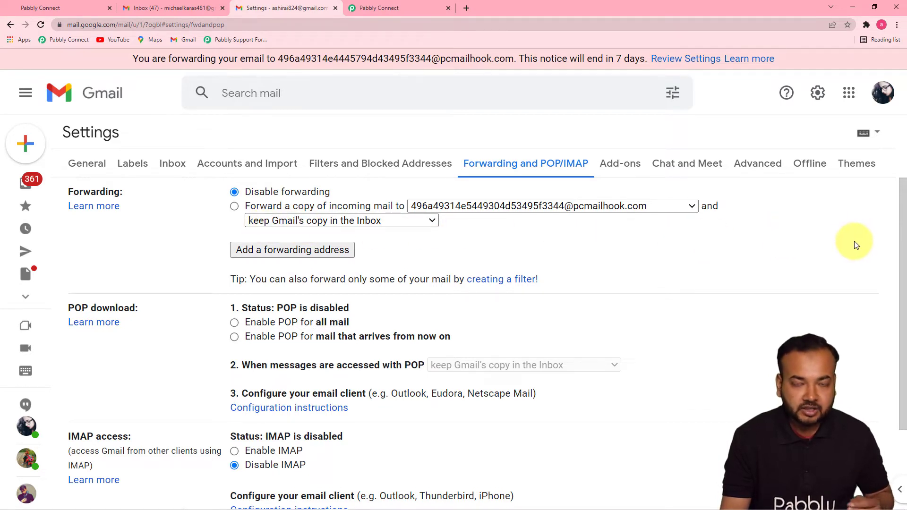
left_click_drag(902, 212, 893, 354)
left_click_drag(896, 284, 906, 189)
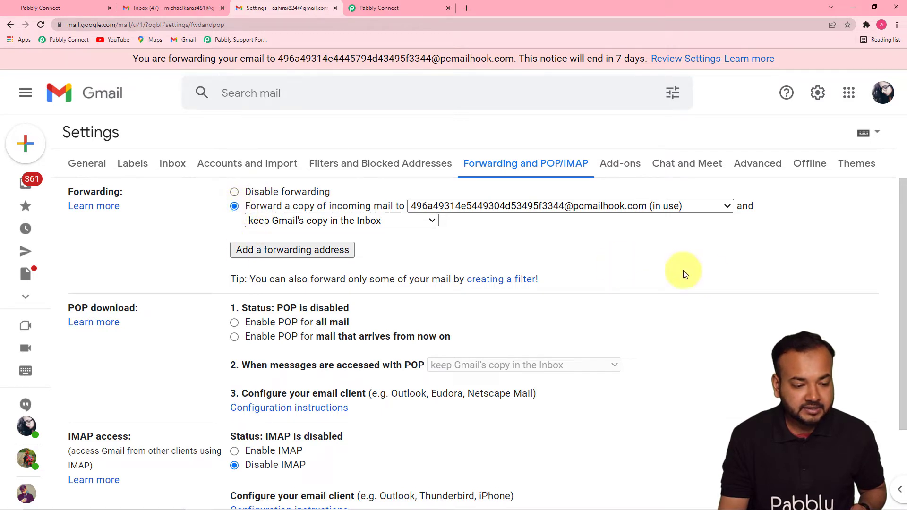
left_click_drag(902, 229, 898, 349)
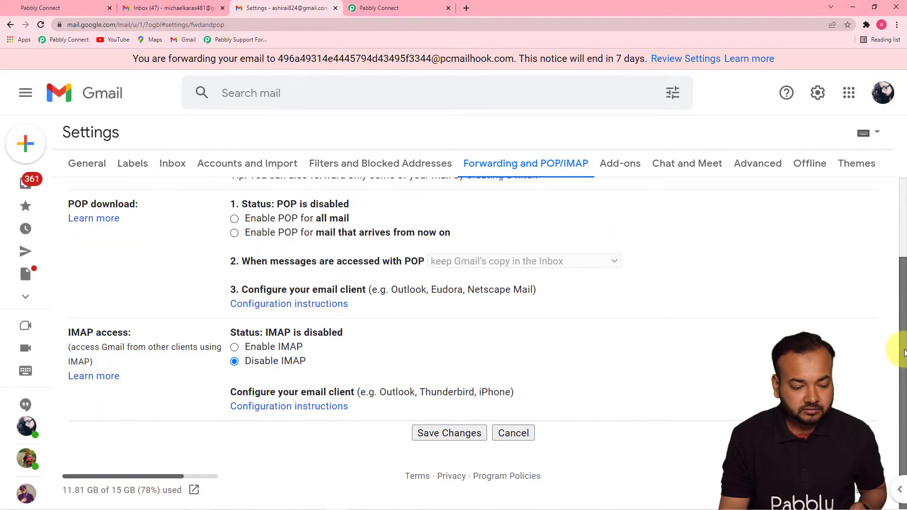
left_click(463, 430)
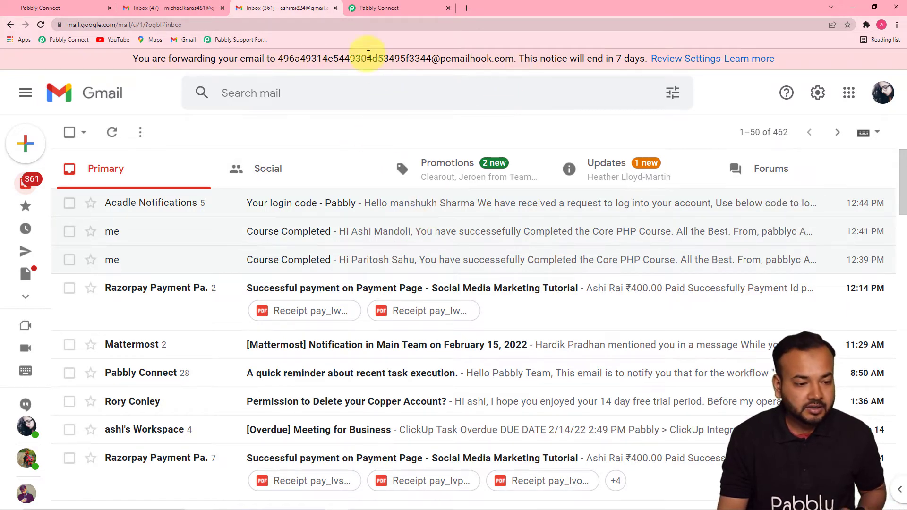
Step: Switch to Pabbly Connect and start re-capturing the Email Parser response in the trigger
left_click(381, 9)
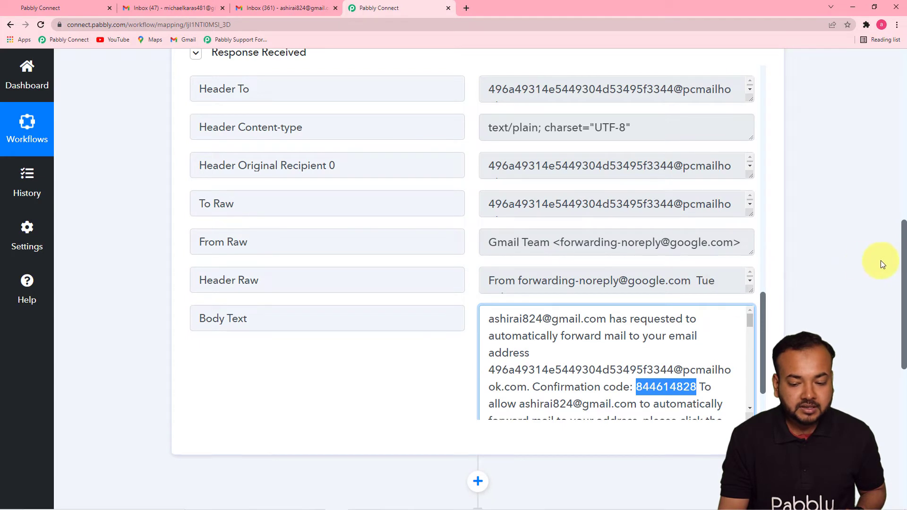
left_click_drag(905, 263, 905, 219)
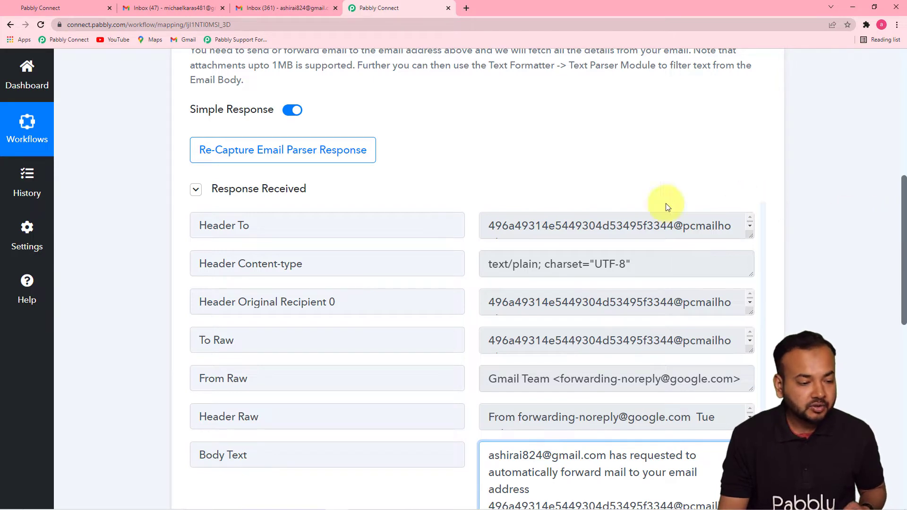
left_click(266, 155)
left_click(415, 361)
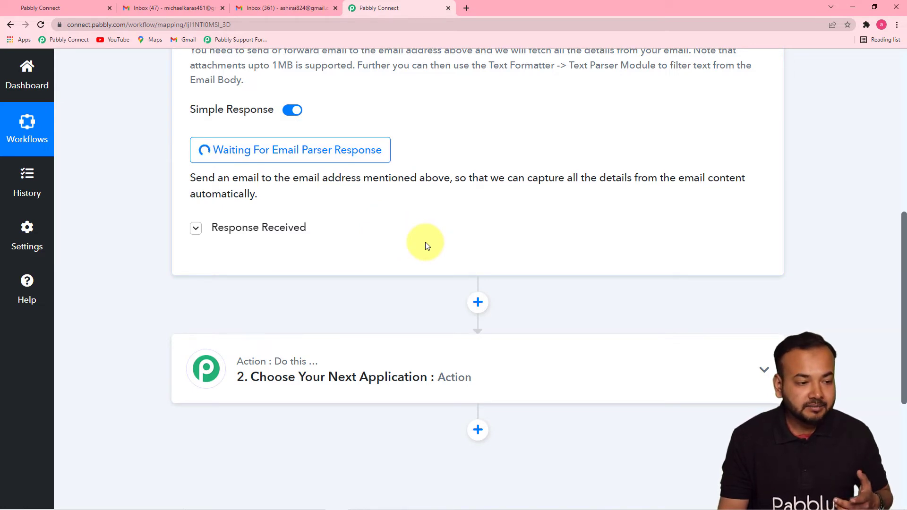
Step: Check which account is signed in on the sender's Gmail, and compare it with the inbox that forwards mail
left_click(178, 8)
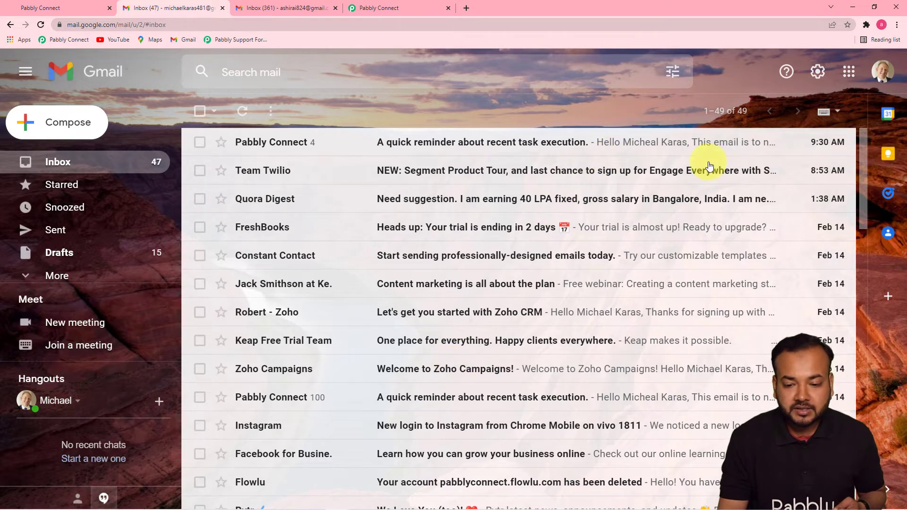
left_click(883, 71)
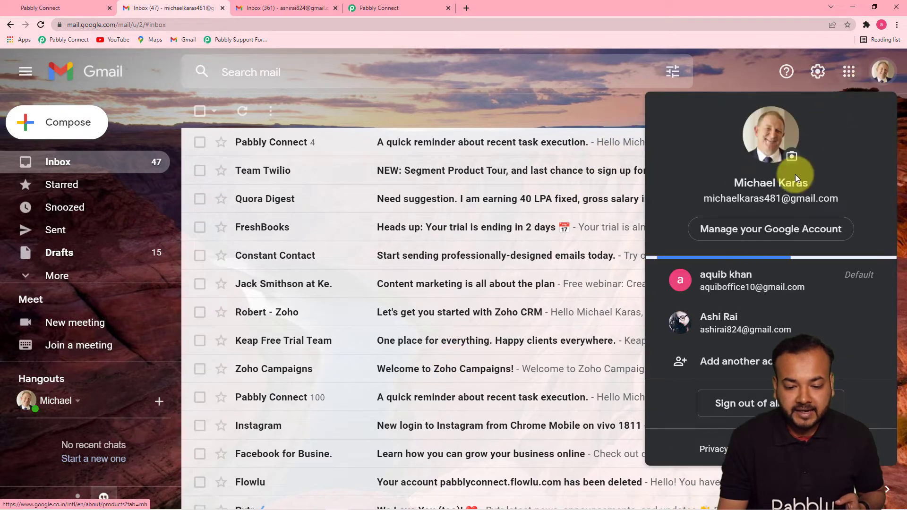
left_click(617, 113)
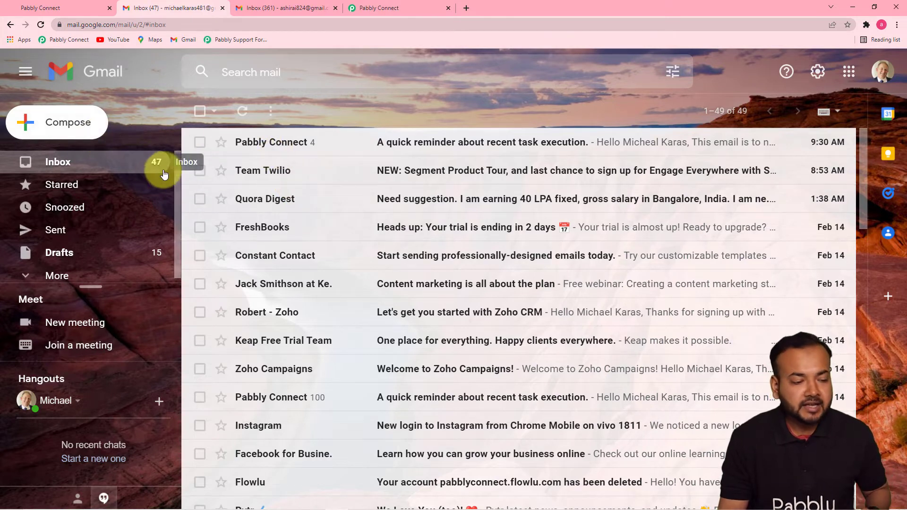
left_click(256, 9)
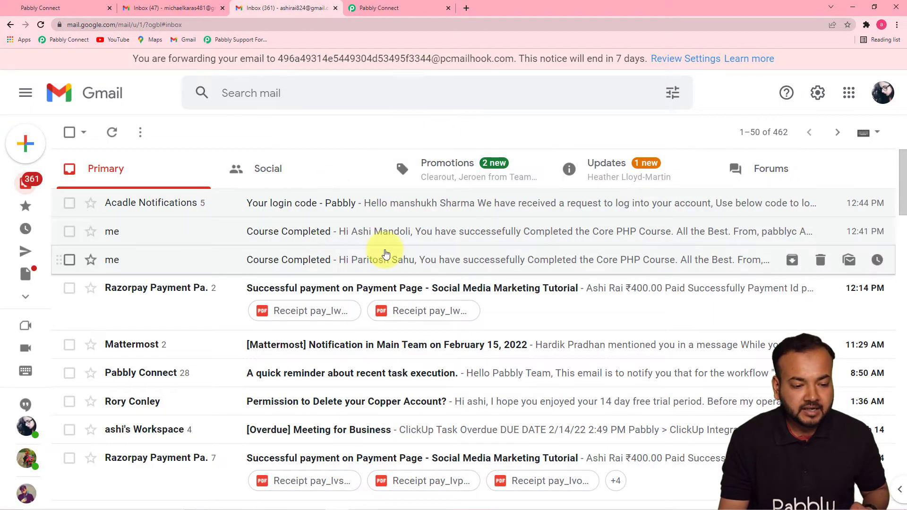
left_click(194, 14)
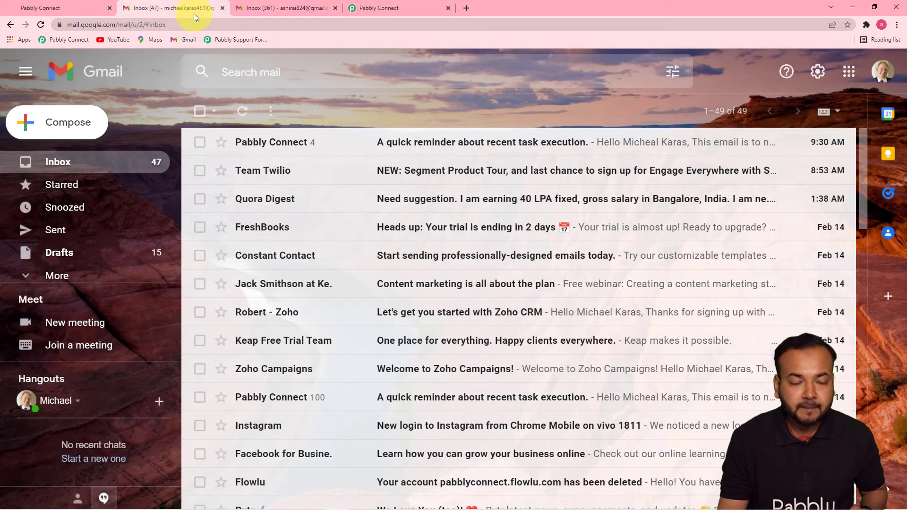
Step: From the sender's Gmail, send the forwarding account an email titled "A Query" asking for guidance on connecting a CRM with a spreadsheet
left_click(78, 122)
type("a")
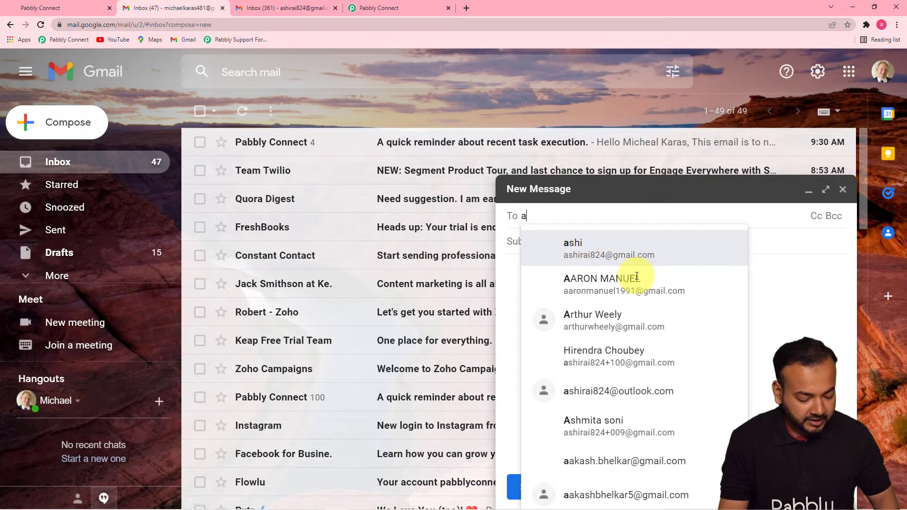
left_click(597, 245)
left_click(557, 242)
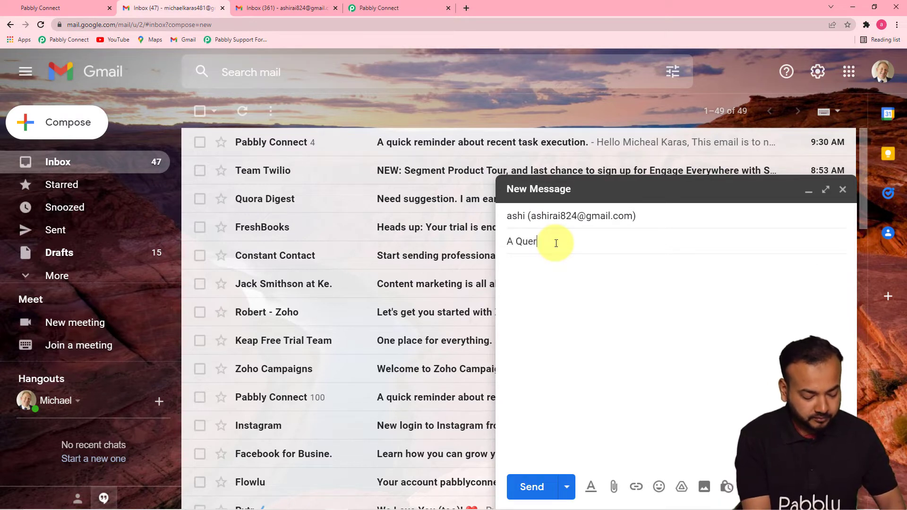
left_click(563, 290)
key("ctrl+v")
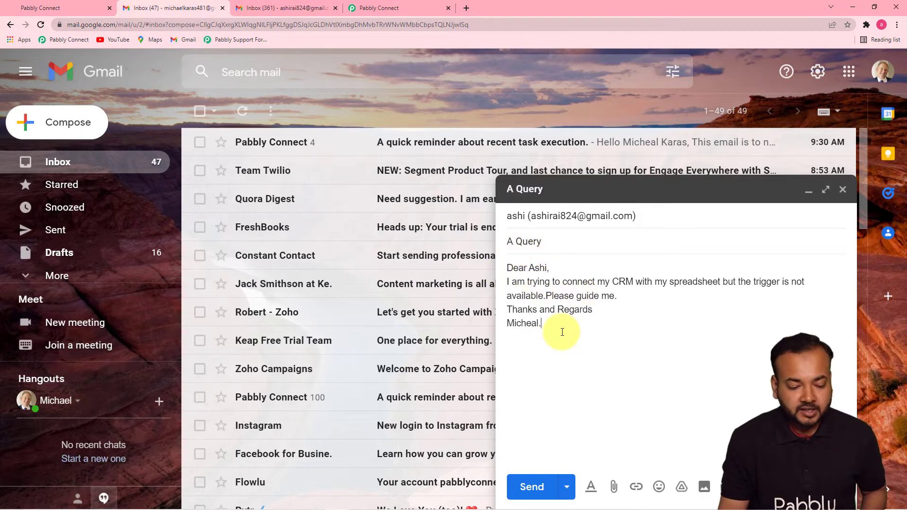
left_click(531, 487)
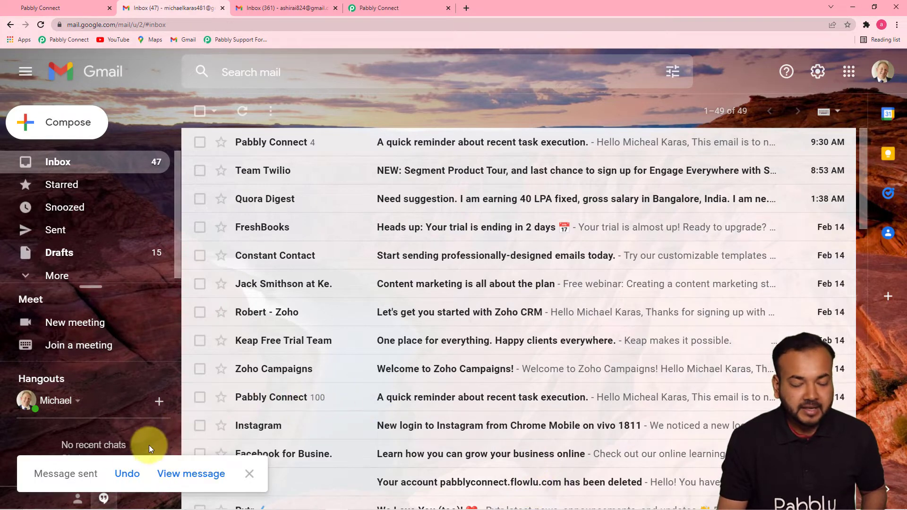
Step: Refresh the receiving Gmail inbox and open the "A Query" email, checking Pabbly Connect for the captured response
left_click(284, 10)
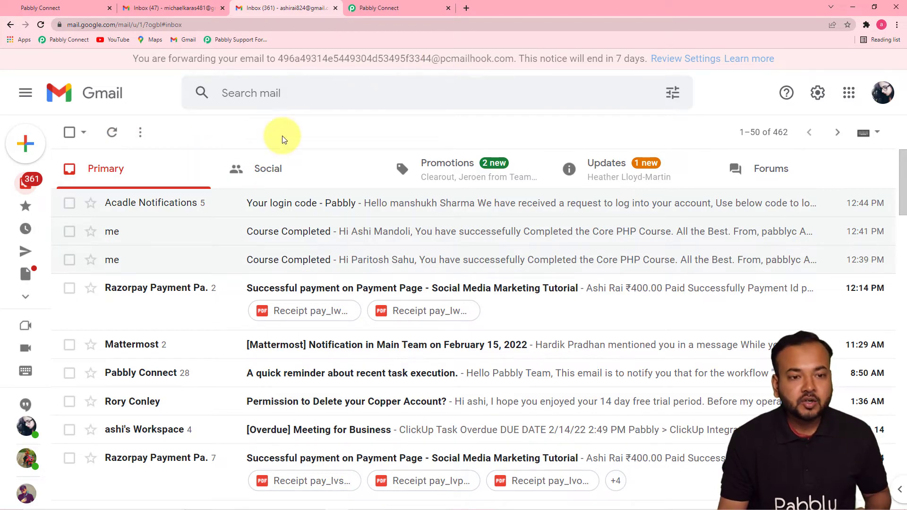
left_click(388, 10)
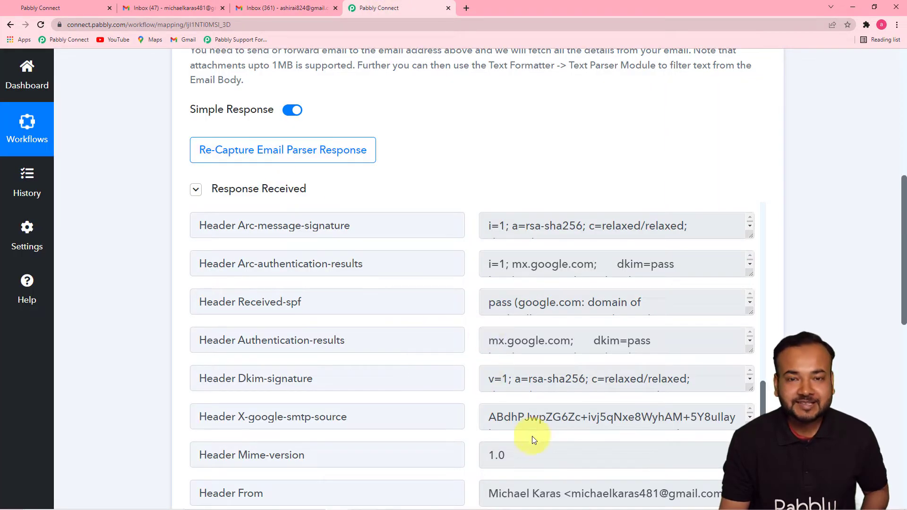
left_click(271, 9)
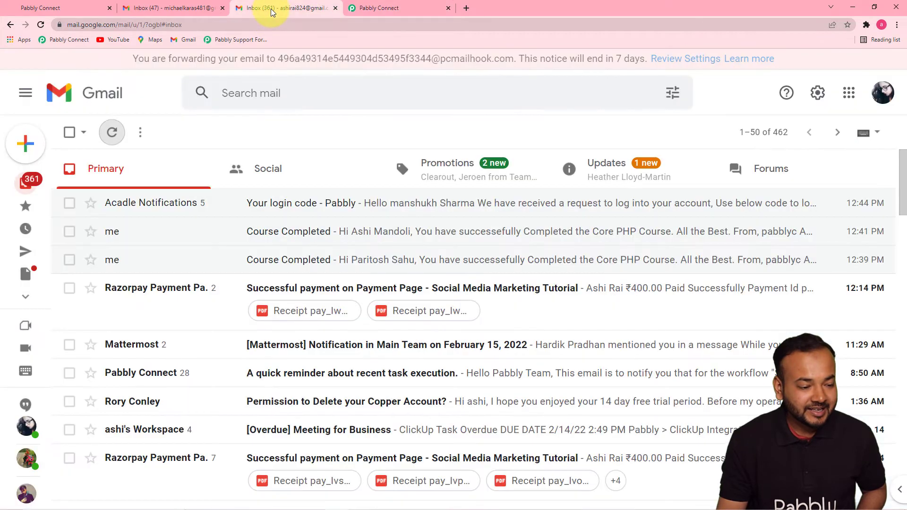
left_click(109, 134)
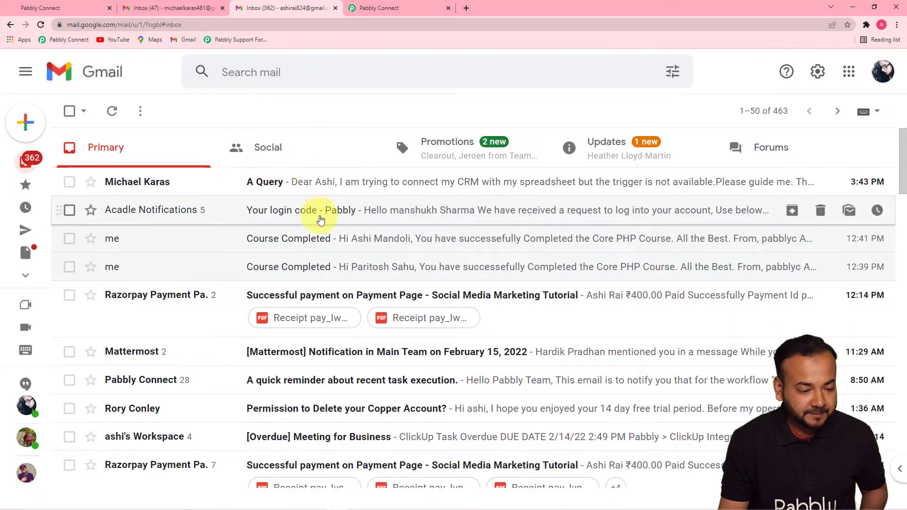
left_click(326, 179)
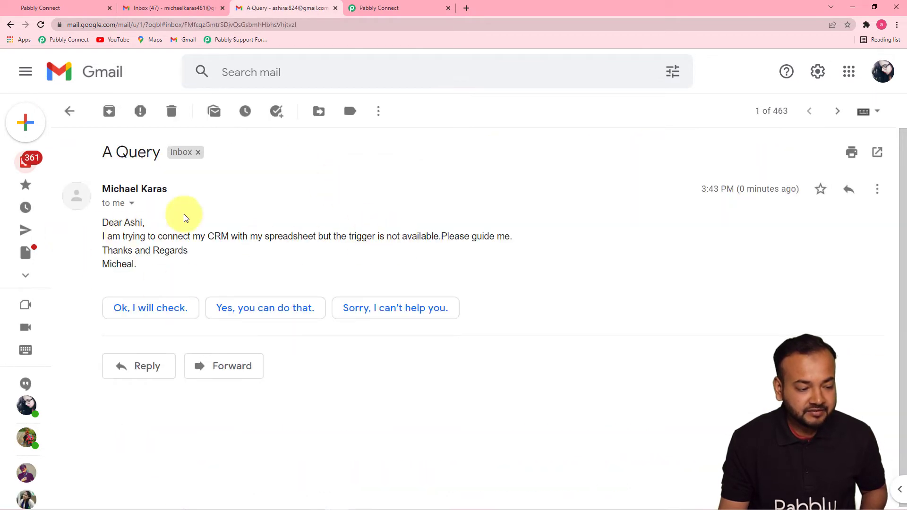
Step: Switch to Pabbly Connect and review the captured email response down to the body, enlarging the Header Raw and Body Text values
left_click(376, 9)
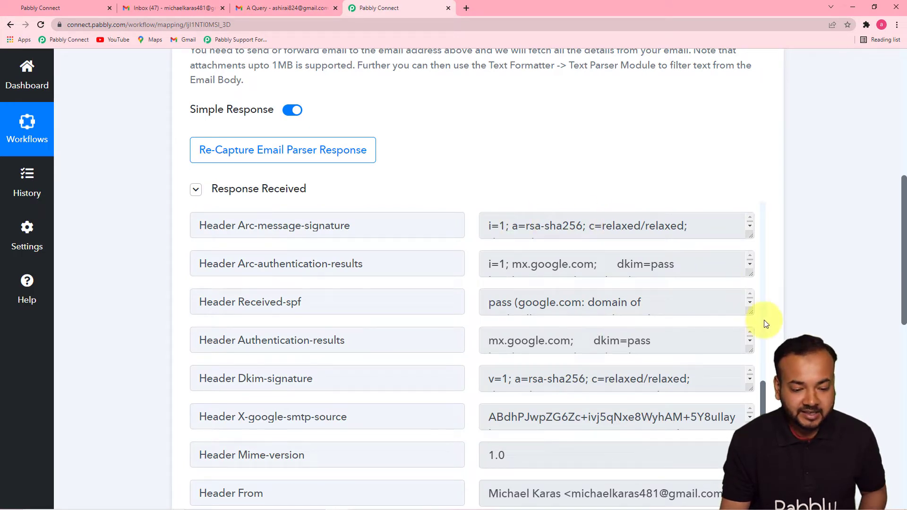
scroll(902, 236, "down", 3)
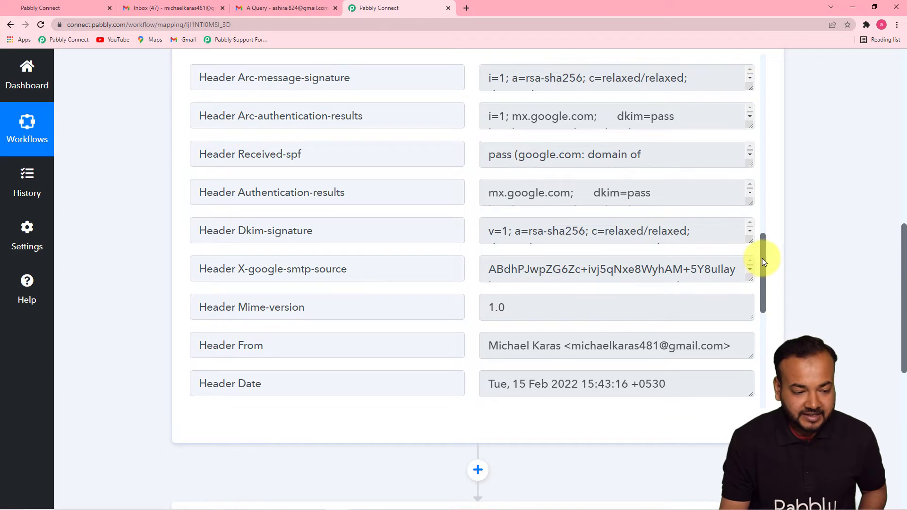
left_click_drag(762, 258, 758, 311)
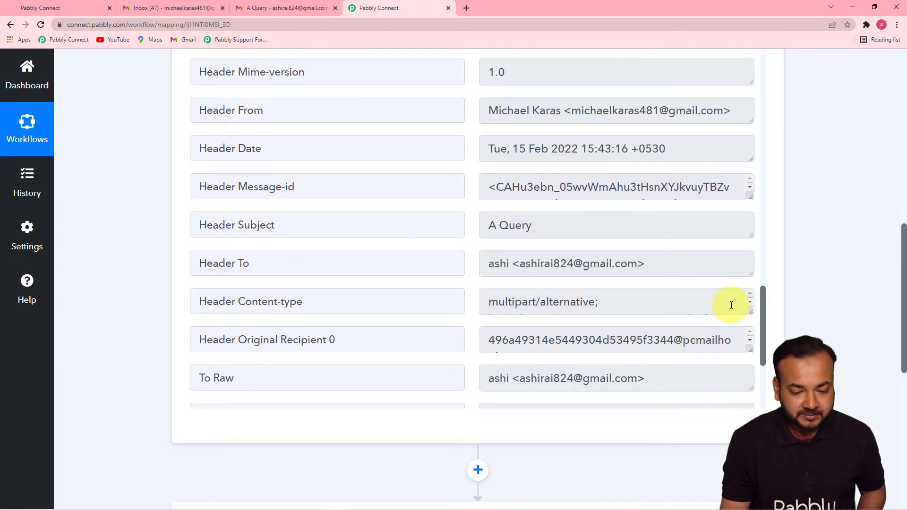
left_click_drag(766, 314, 759, 329)
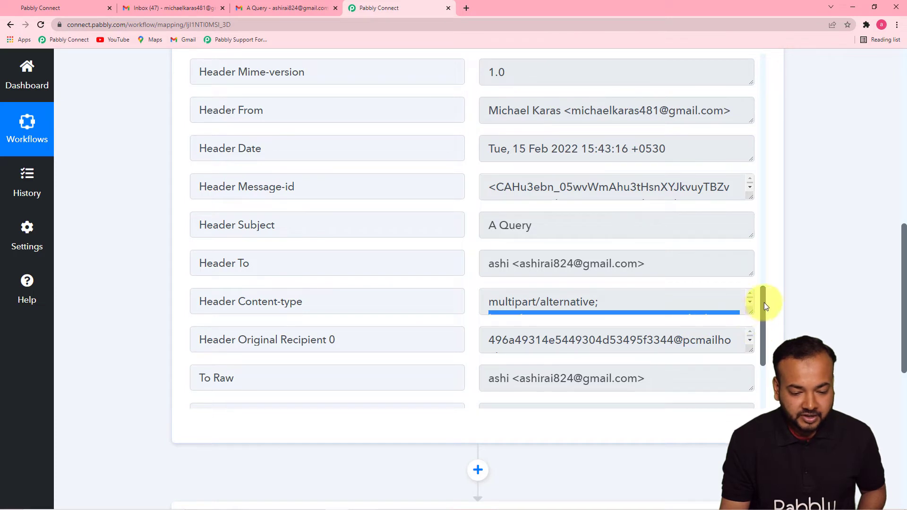
left_click_drag(764, 298, 760, 342)
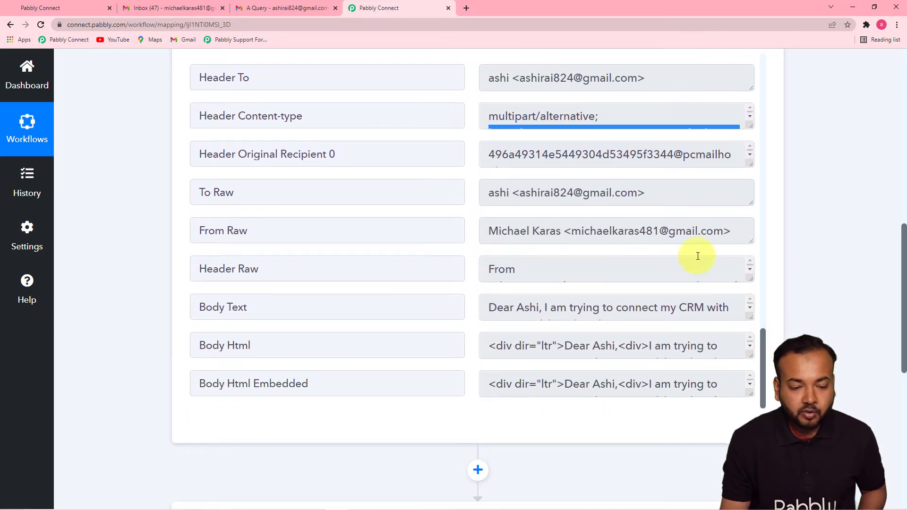
left_click_drag(747, 278, 755, 366)
left_click_drag(750, 316, 743, 371)
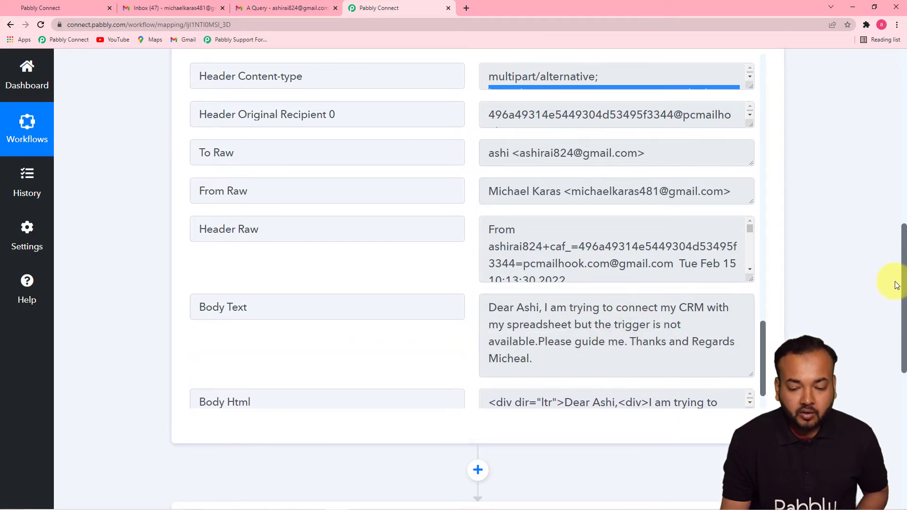
left_click_drag(903, 281, 901, 325)
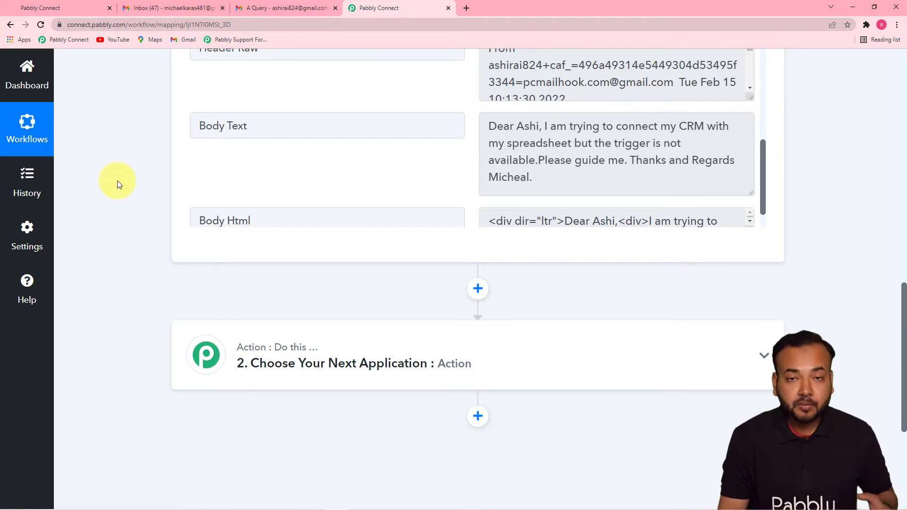
Step: Open the workflow's second step and choose Filter by Pabbly as its action application
scroll(124, 181, "down", 2)
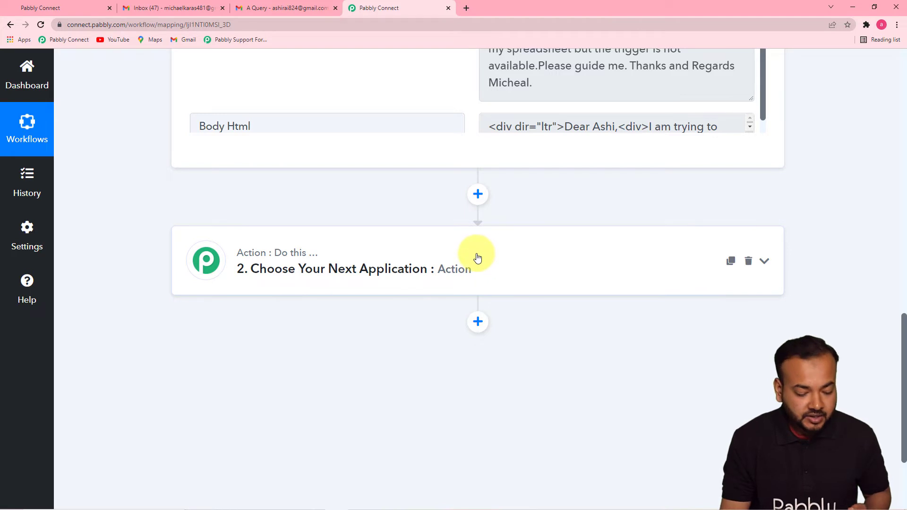
left_click(391, 255)
scroll(392, 253, "up", 1)
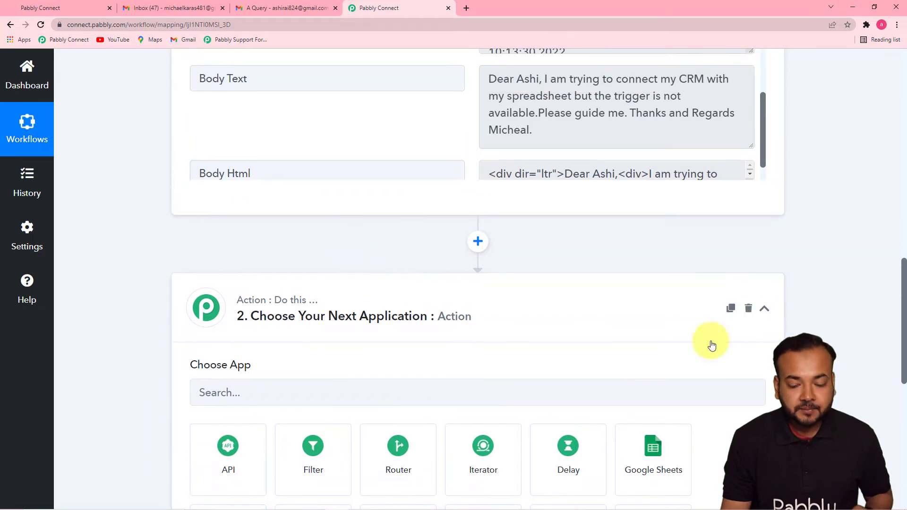
left_click_drag(903, 298, 903, 241)
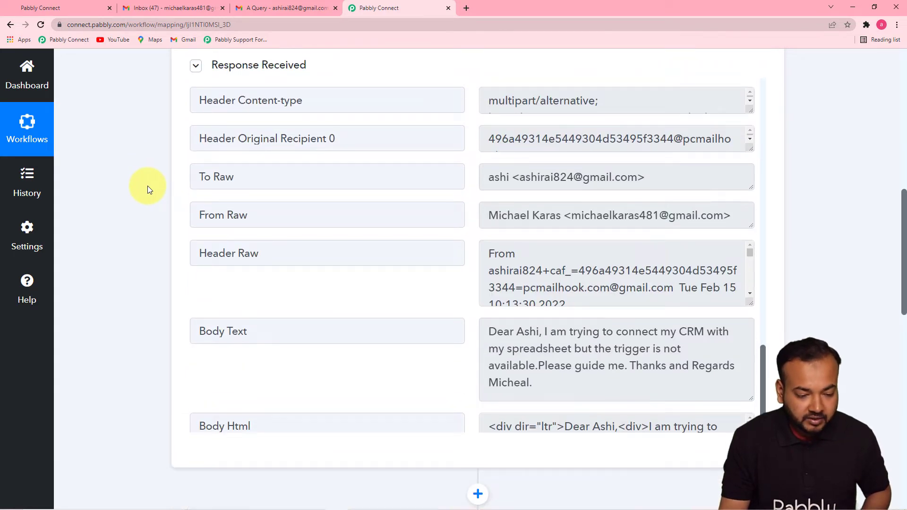
scroll(586, 328, "down", 3)
scroll(750, 319, "down", 1)
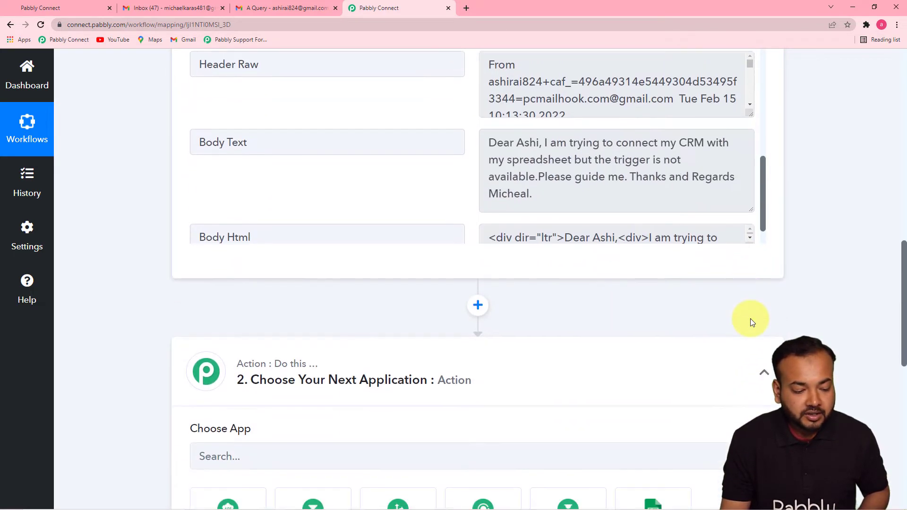
scroll(370, 330, "up", 1)
scroll(370, 330, "down", 5)
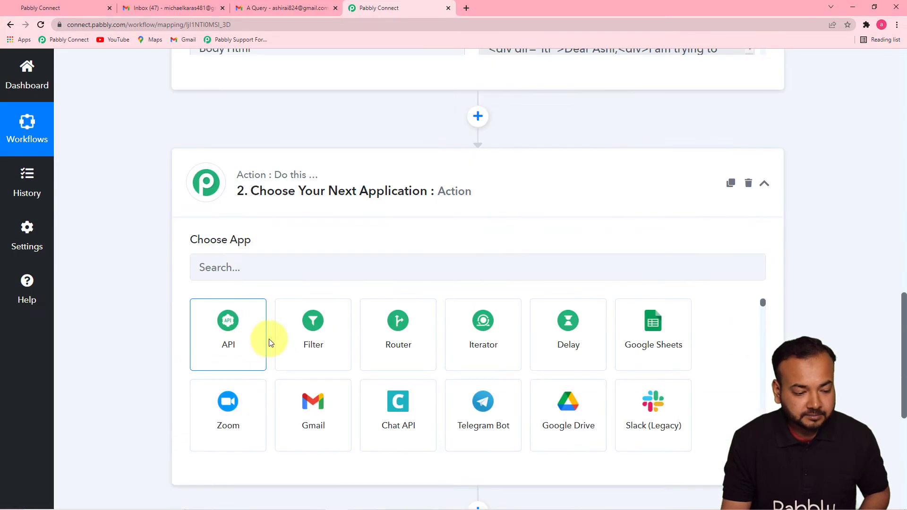
left_click(314, 325)
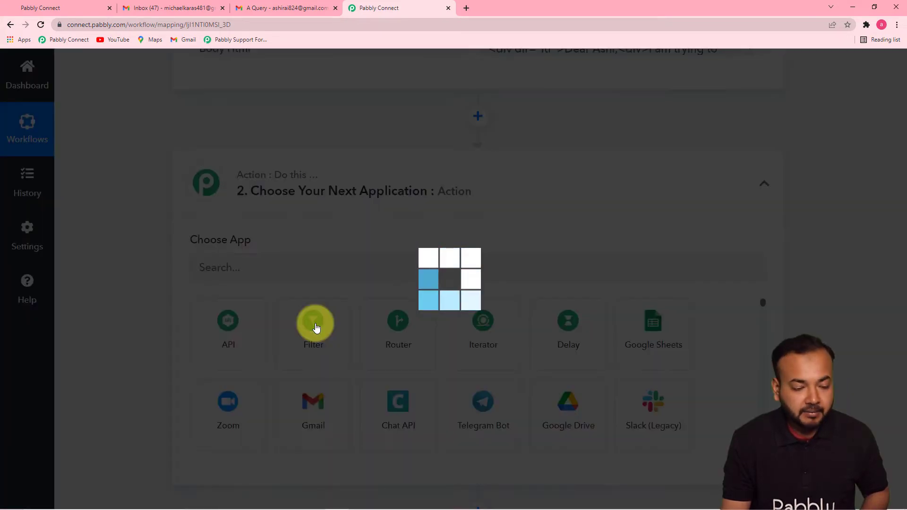
Step: Set the first filter condition to the Email Parser's Subject, filter type Contains, with the value "Query"
scroll(316, 327, "up", 2)
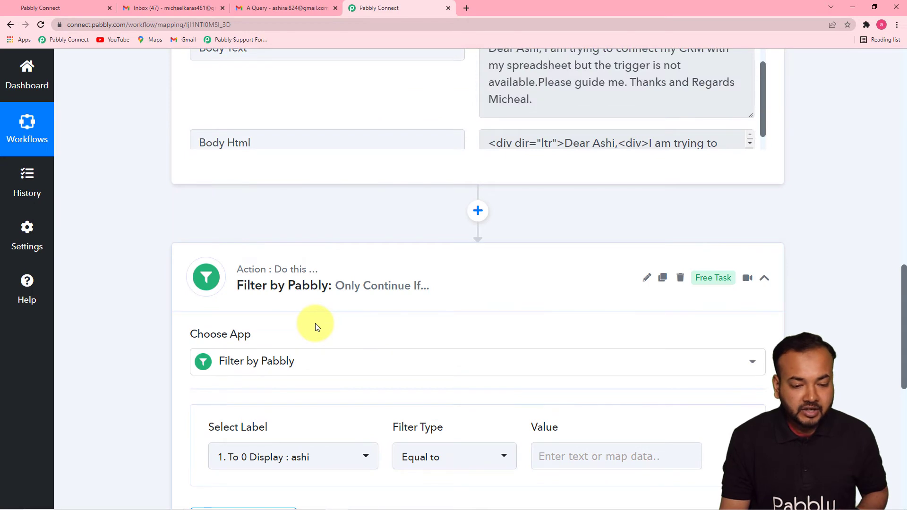
left_click_drag(903, 286, 900, 180)
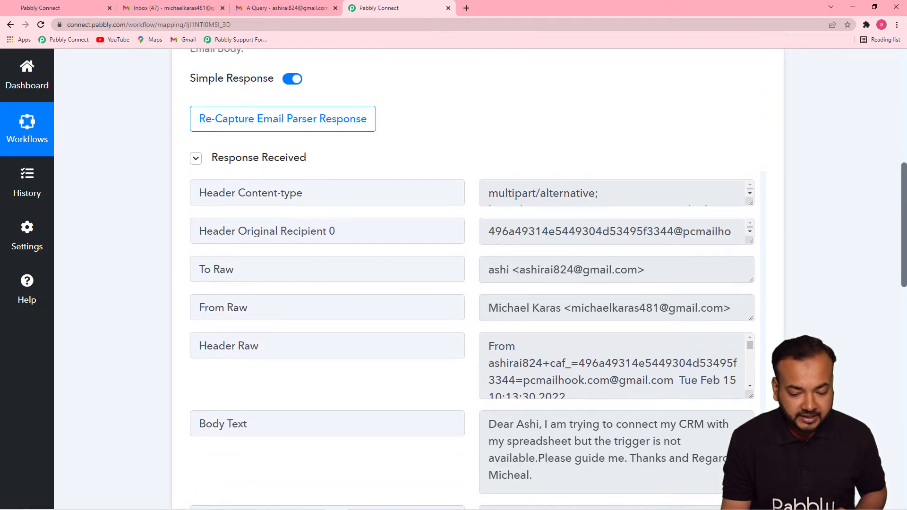
scroll(765, 396, "up", 5)
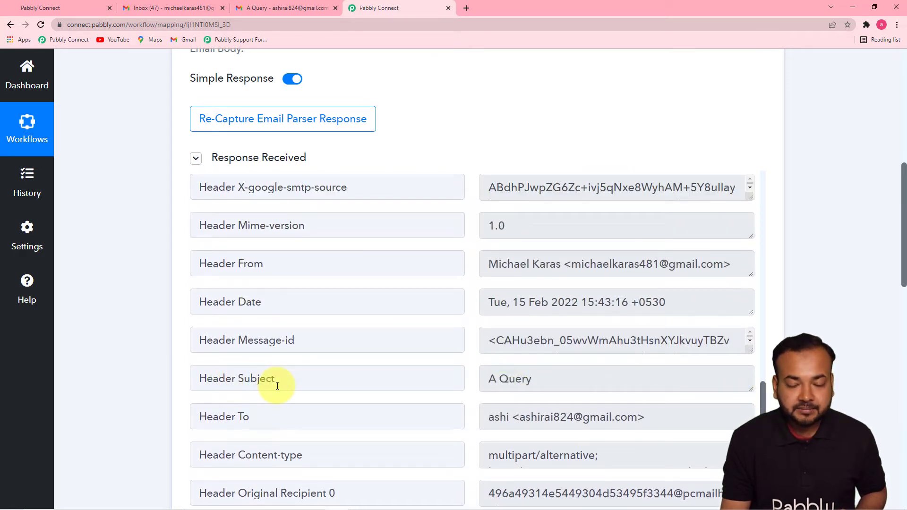
left_click_drag(899, 255, 886, 402)
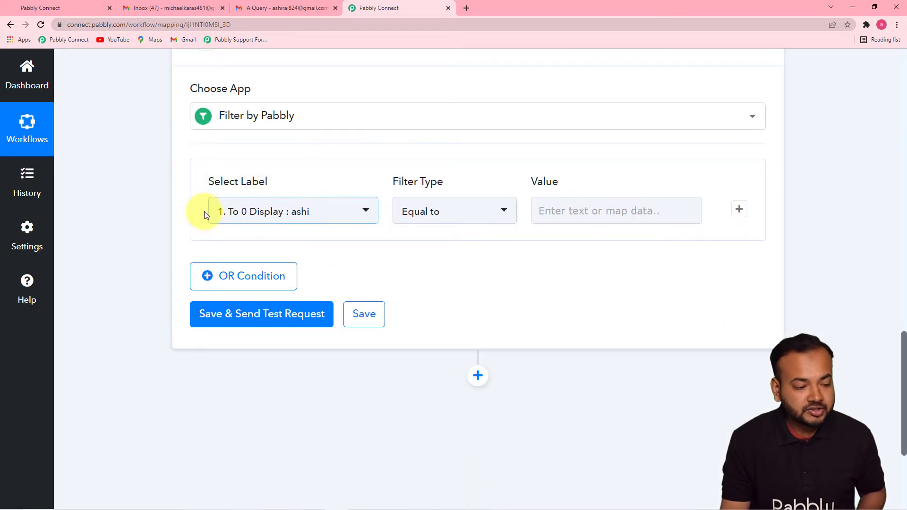
left_click(350, 213)
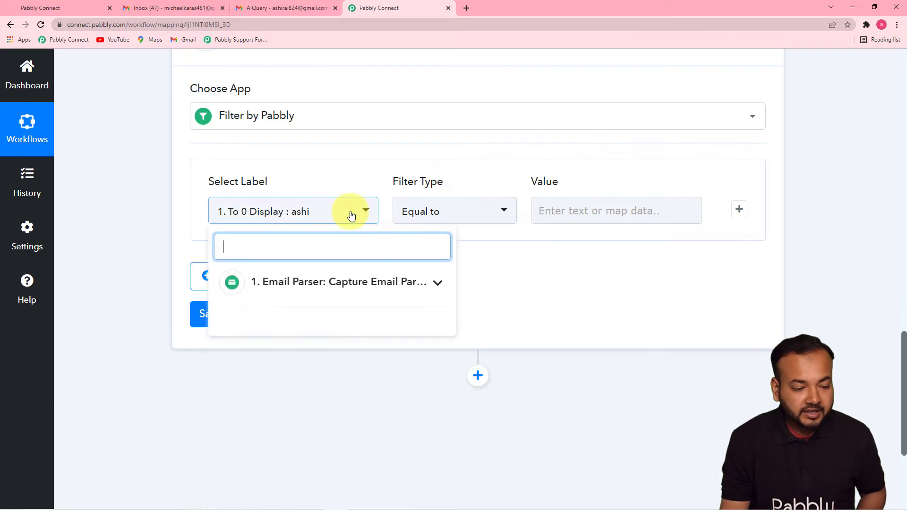
left_click(400, 289)
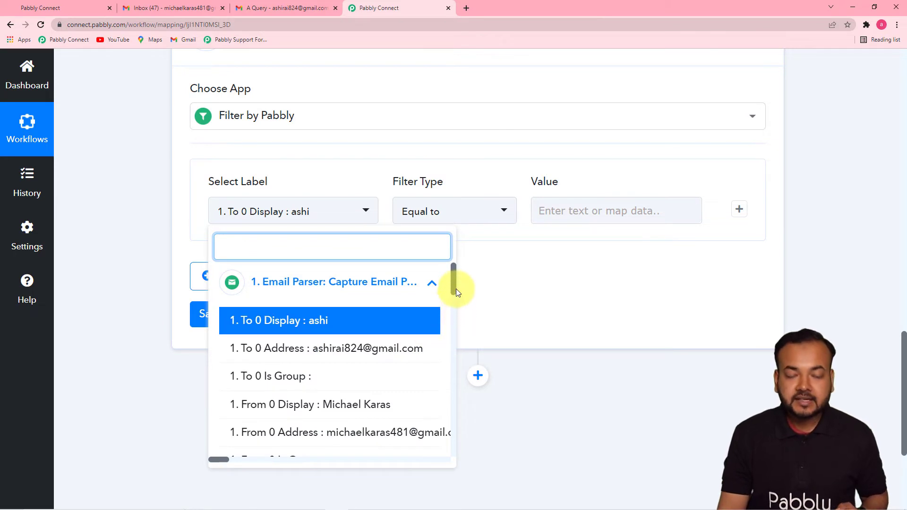
left_click_drag(453, 285, 450, 317)
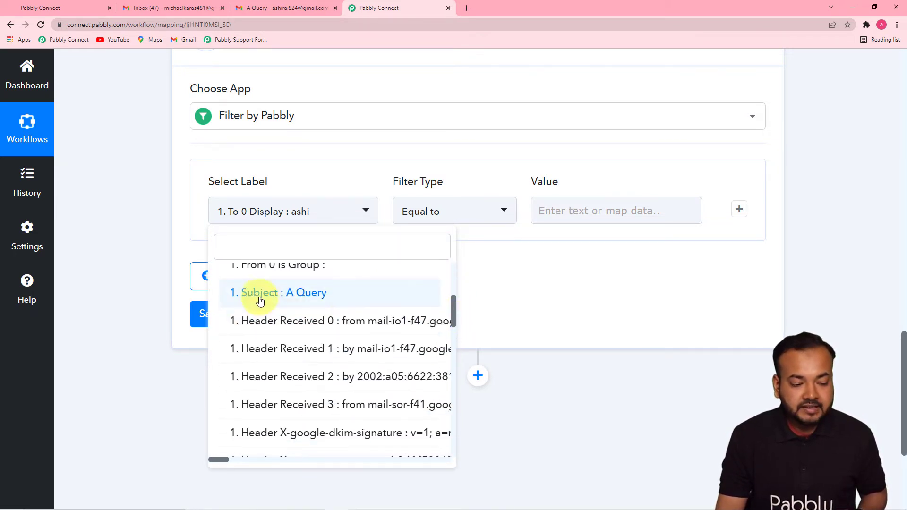
left_click(301, 294)
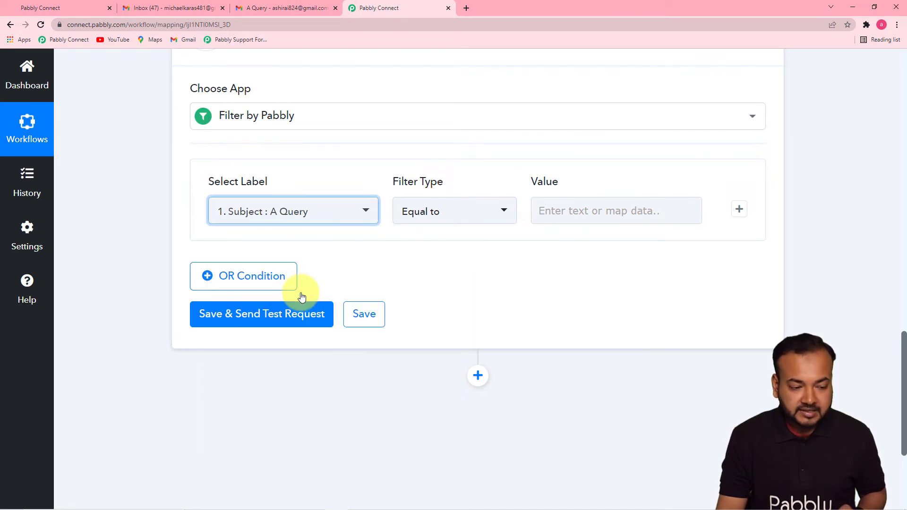
left_click(501, 219)
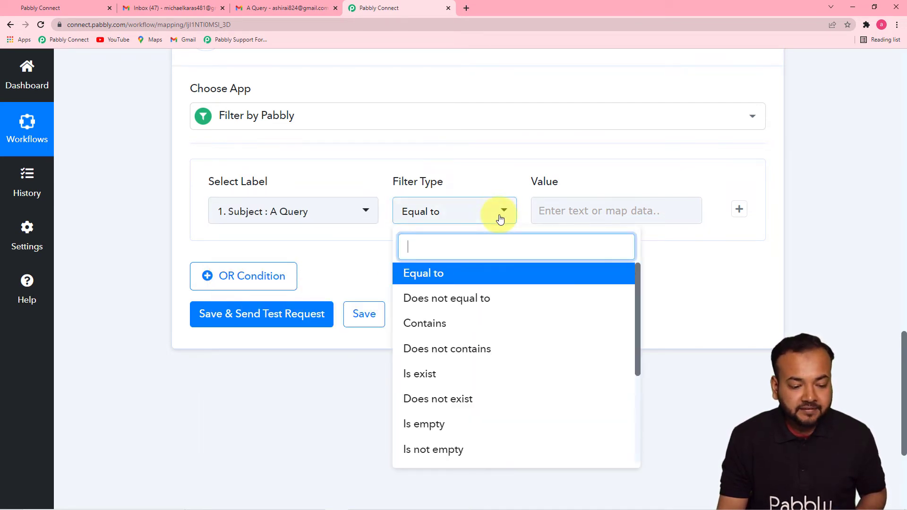
left_click(462, 327)
left_click(620, 215)
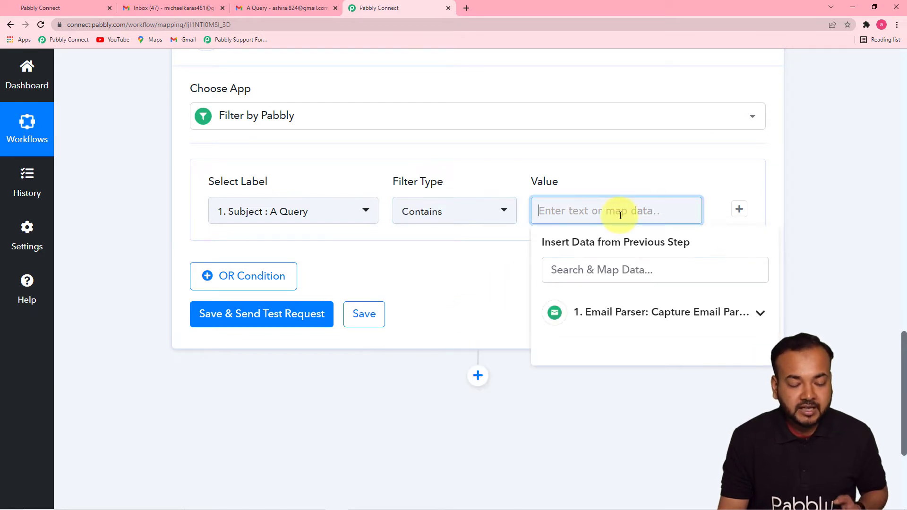
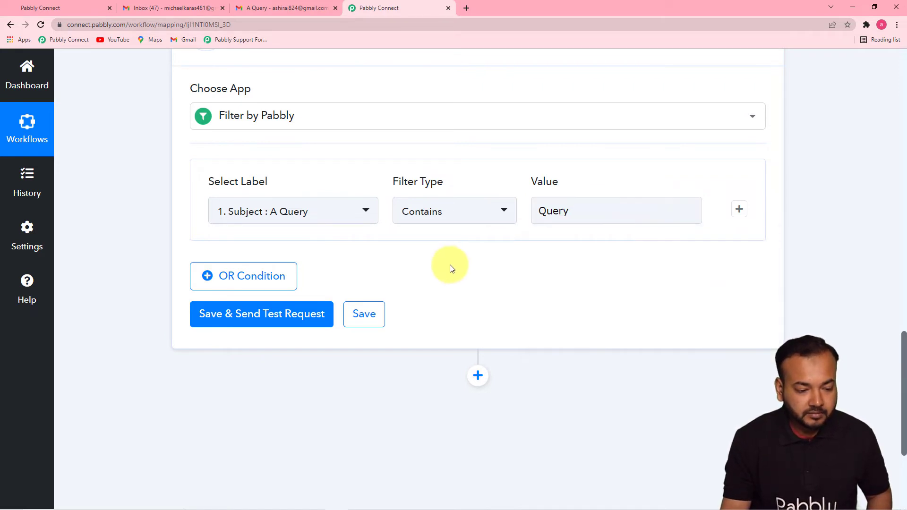
Step: Add an OR condition to the filter for the trigger's Subject, filter type Contains, with the value "Feedback"
left_click(215, 282)
left_click(245, 280)
scroll(342, 262, "down", 2)
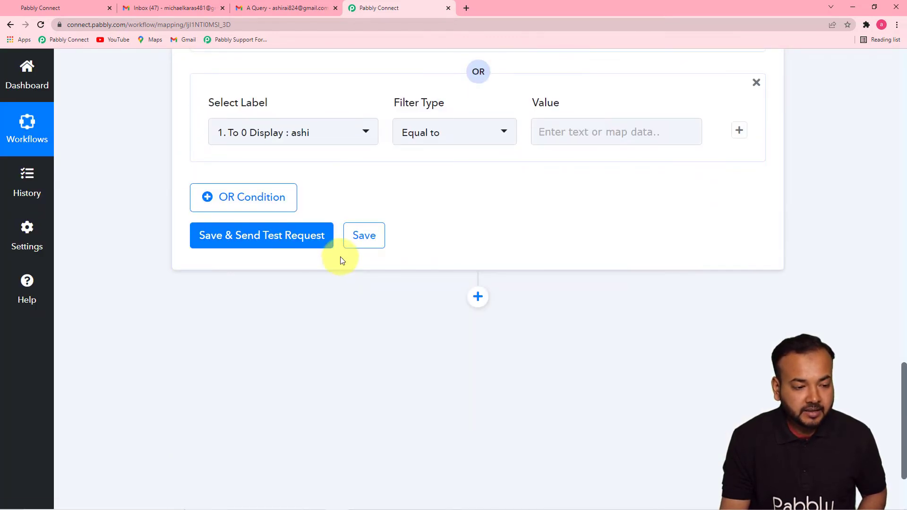
left_click(361, 132)
left_click(341, 211)
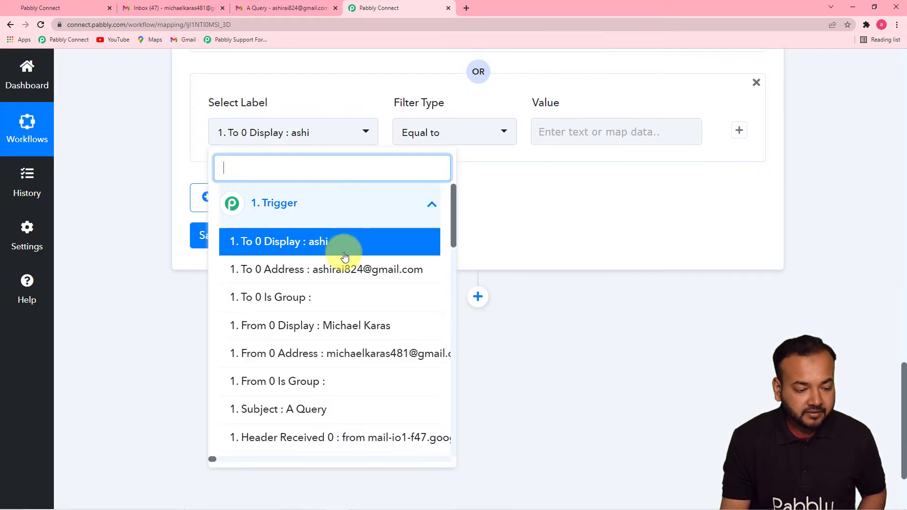
left_click(345, 408)
left_click(501, 140)
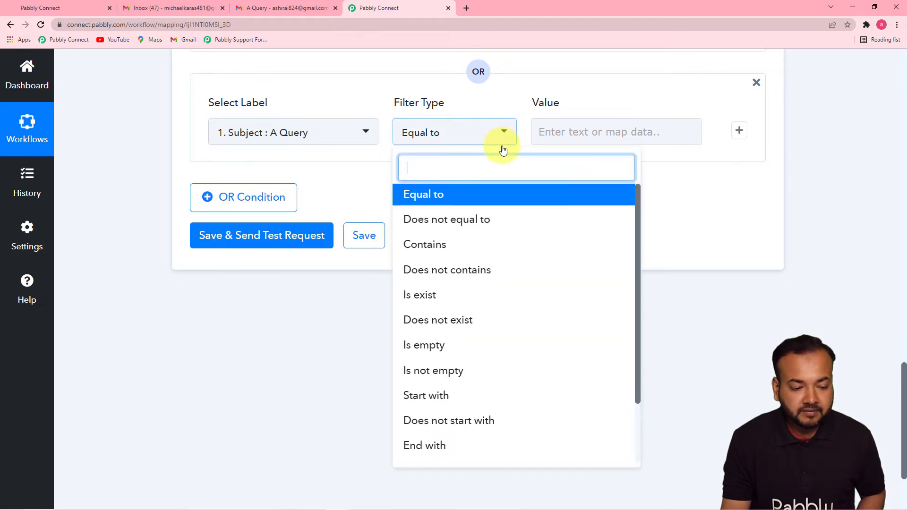
left_click(476, 246)
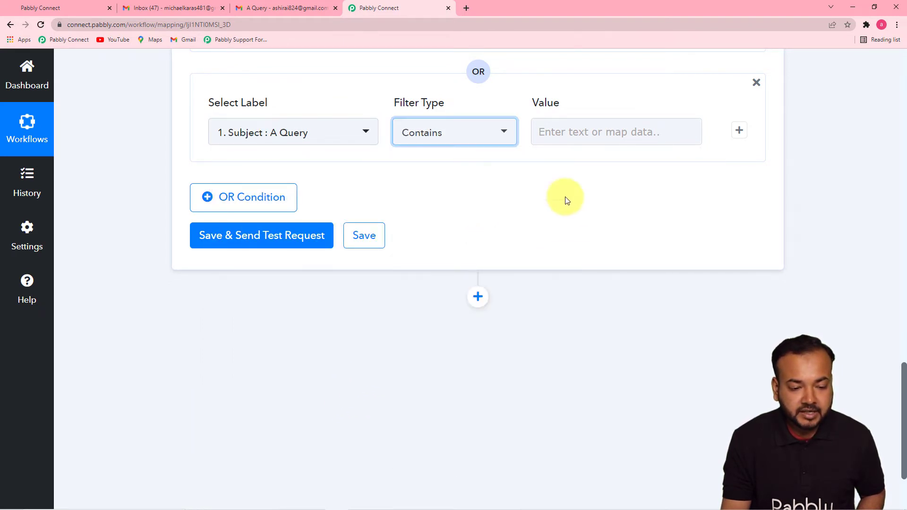
left_click(593, 132)
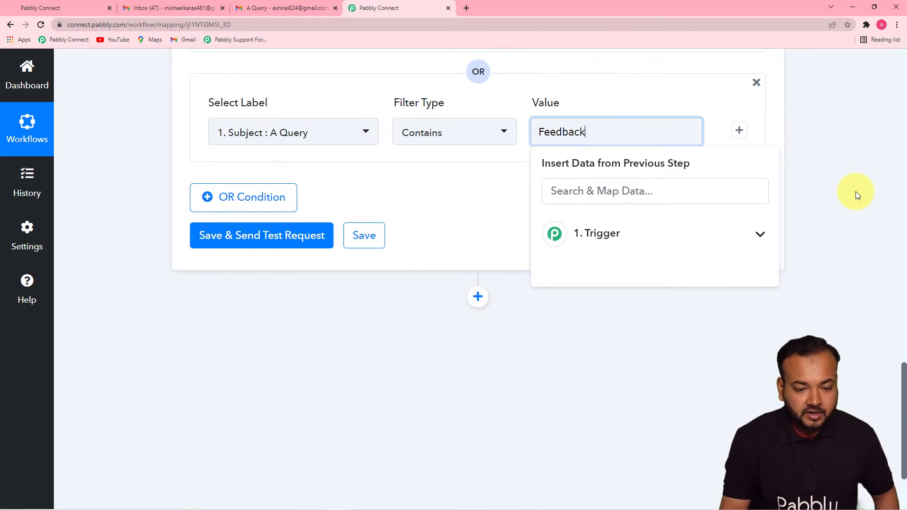
left_click(499, 175)
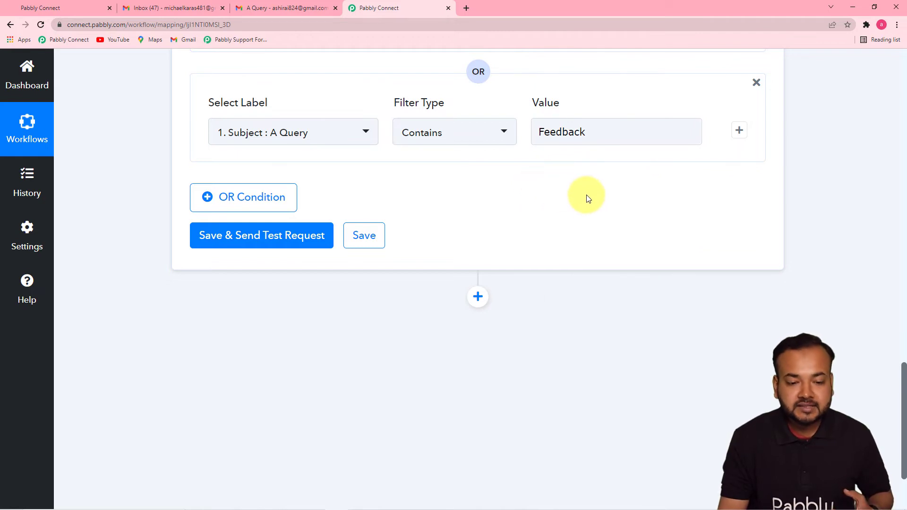
Step: Save the two-condition filter, send its test request and check the response received
scroll(585, 196, "up", 4)
scroll(506, 179, "down", 2)
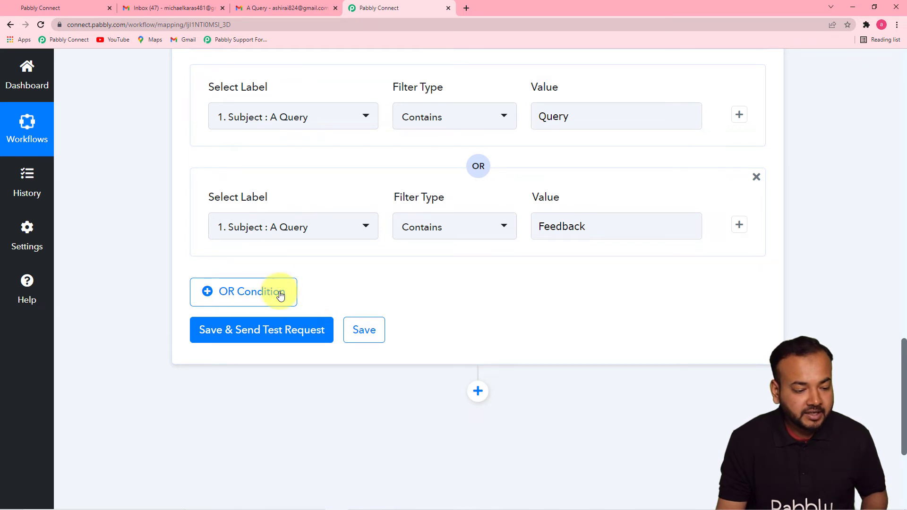
left_click(264, 336)
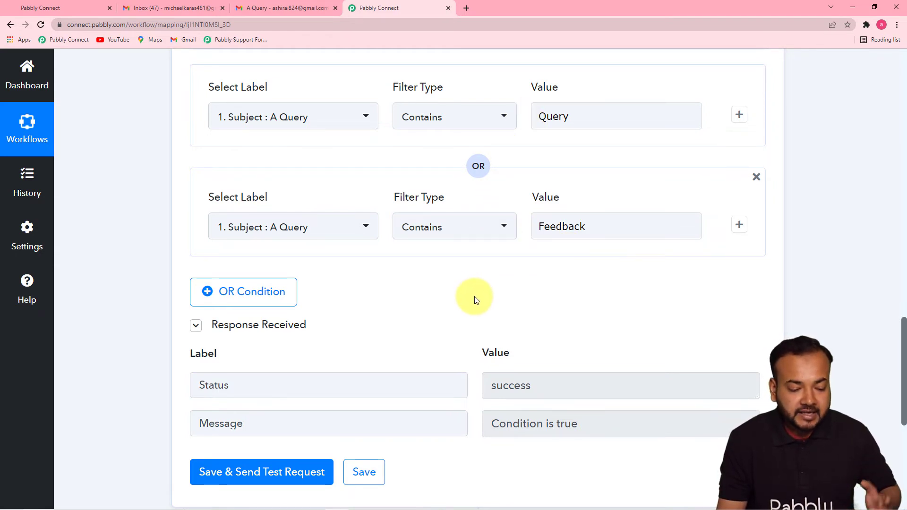
scroll(475, 298, "down", 2)
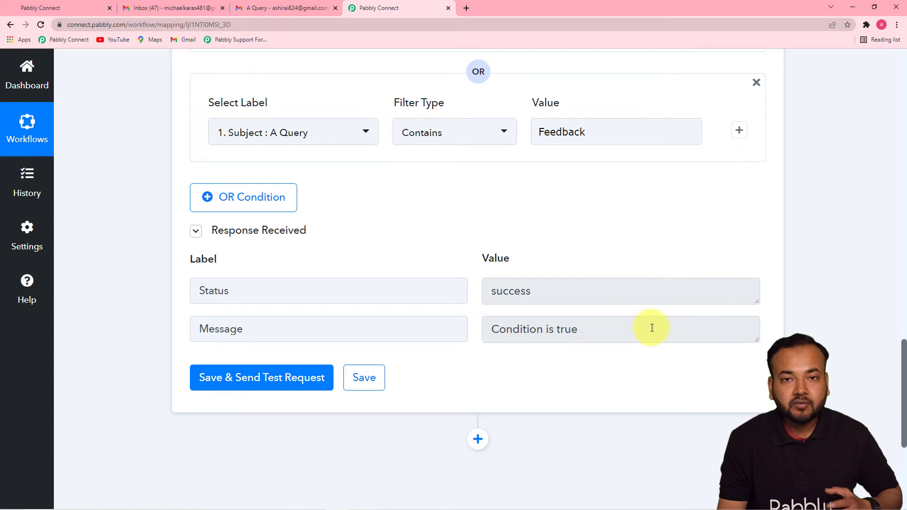
scroll(885, 266, "up", 3)
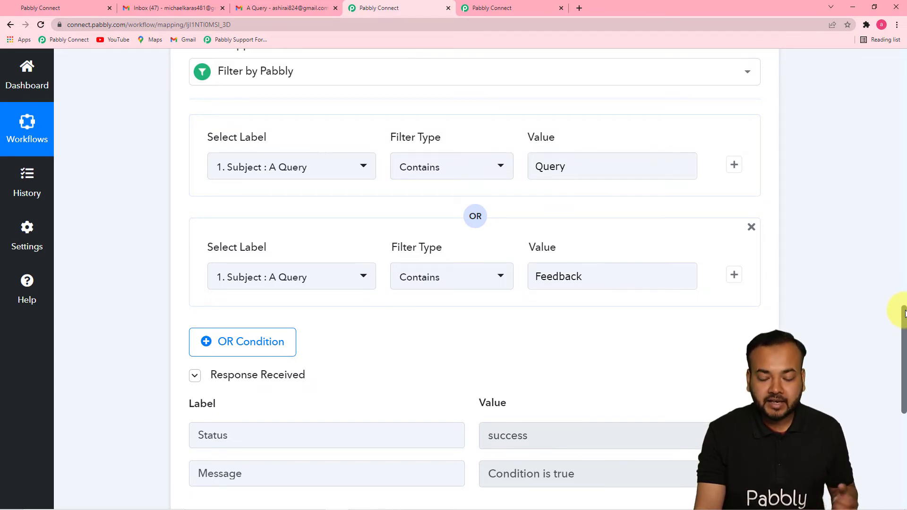
left_click_drag(905, 322, 905, 394)
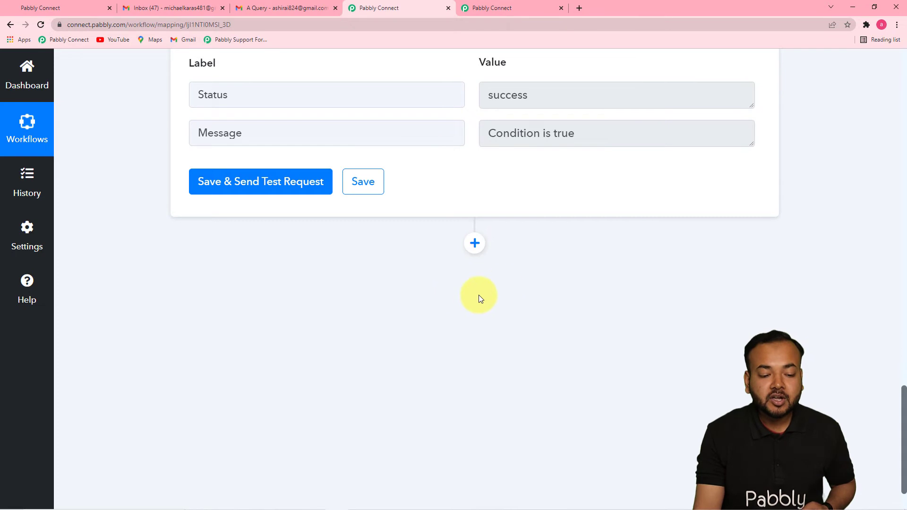
Step: Add an action step after the filter and choose HighLevel as its application
left_click(474, 245)
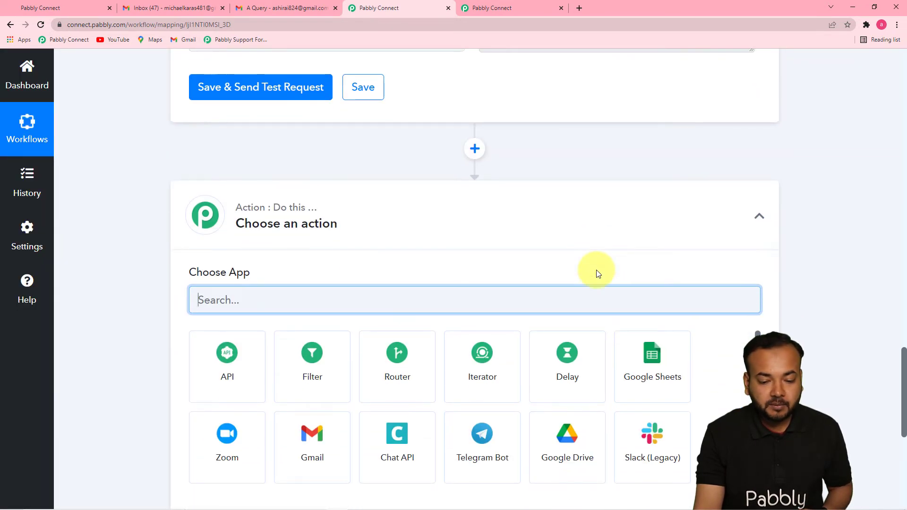
type("go")
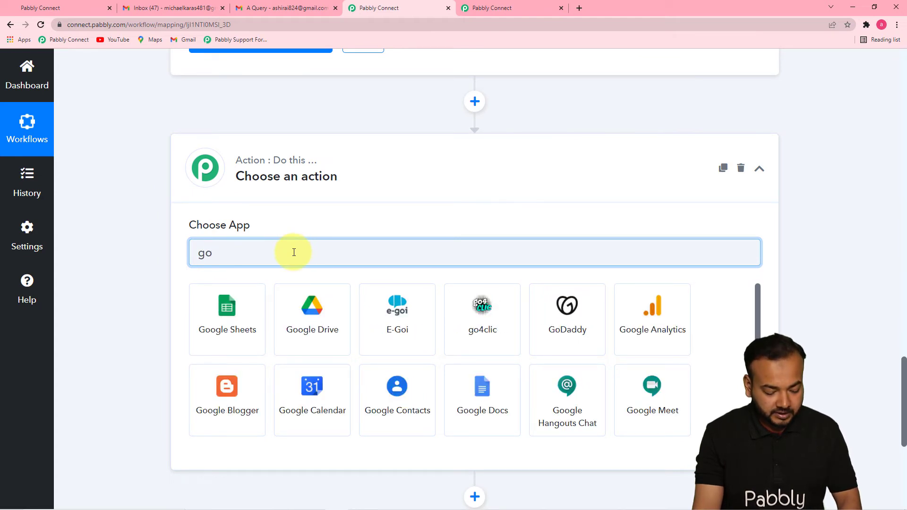
type("hi")
key("BackSpace")
key("BackSpace")
key("BackSpace")
key("BackSpace")
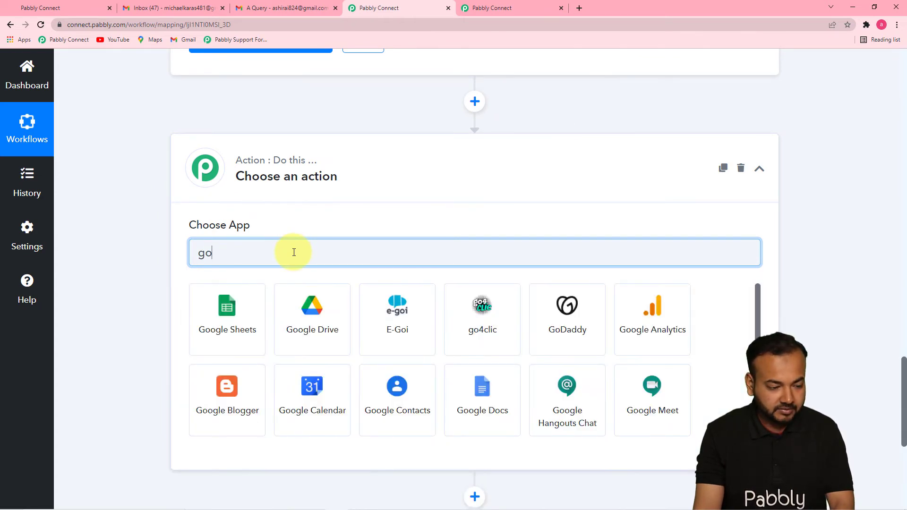
type("hi")
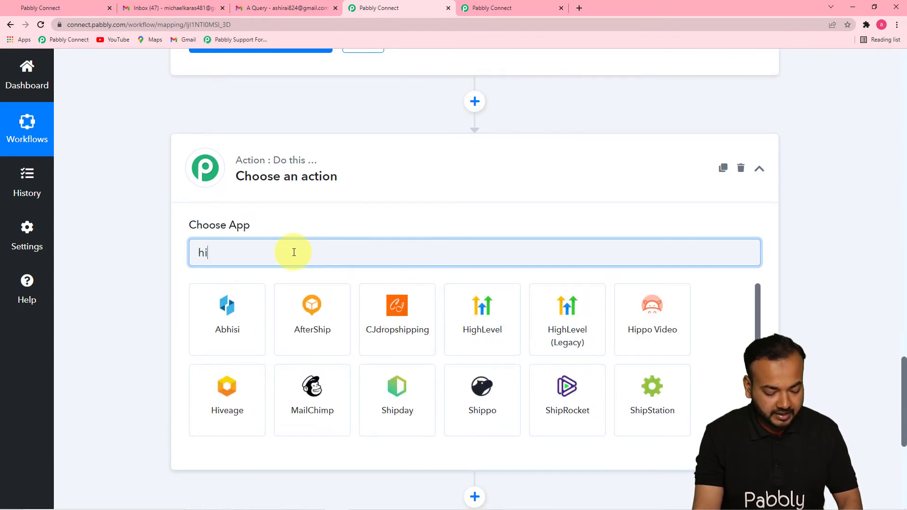
type("gh")
left_click(220, 322)
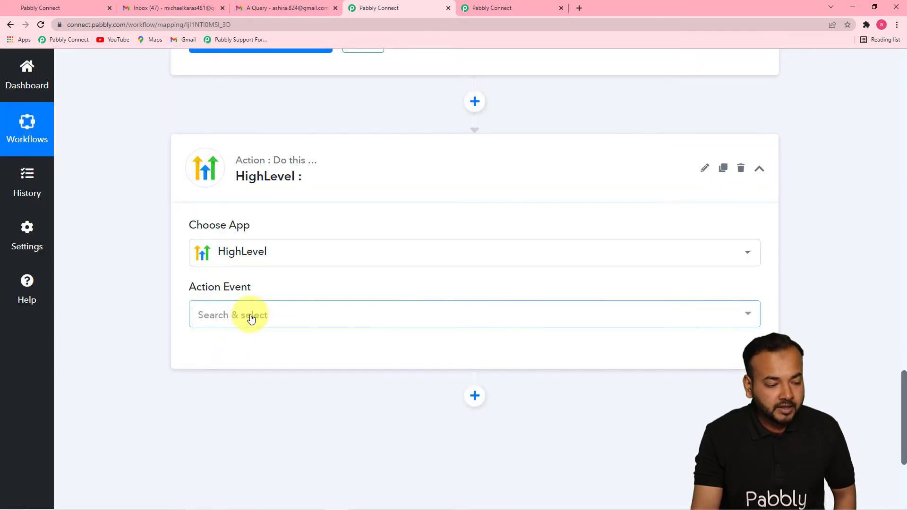
Step: Set the HighLevel action event to Create Contact and start adding a new account connection
left_click(251, 317)
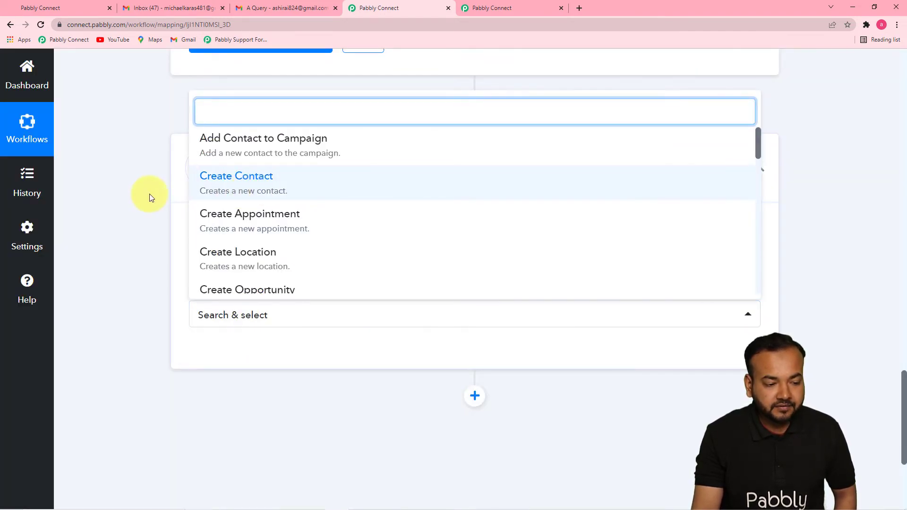
left_click(263, 191)
left_click(219, 353)
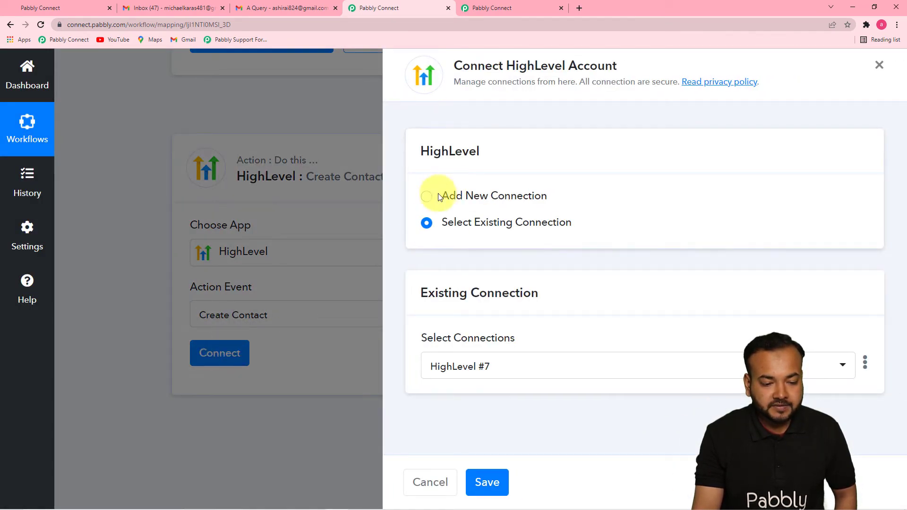
left_click(432, 202)
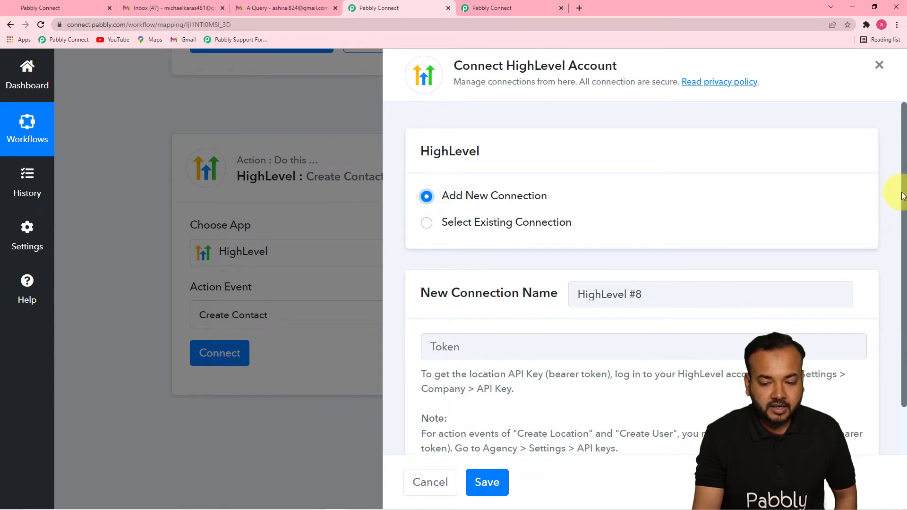
left_click_drag(903, 191, 900, 284)
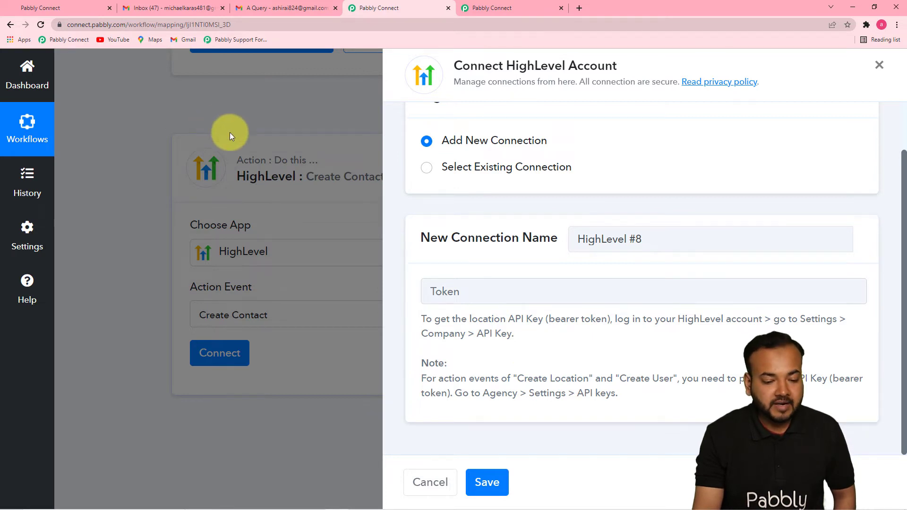
left_click(49, 9)
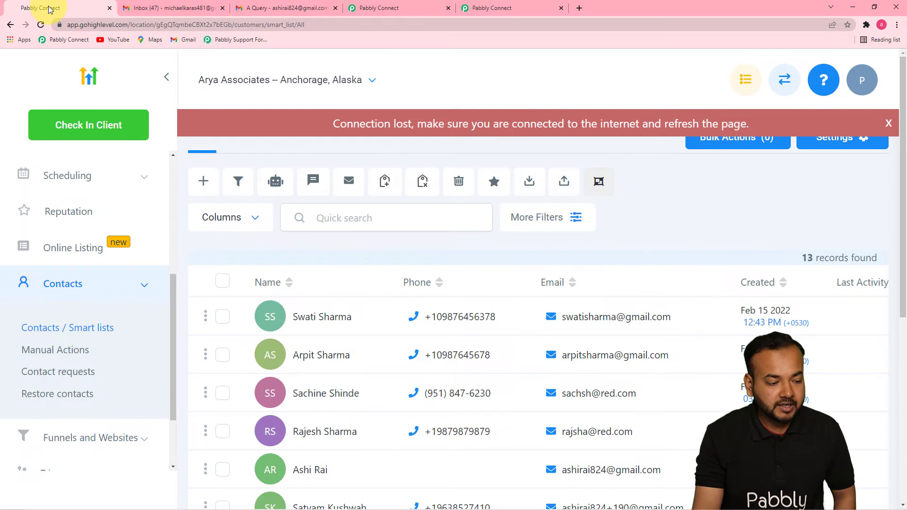
left_click(855, 84)
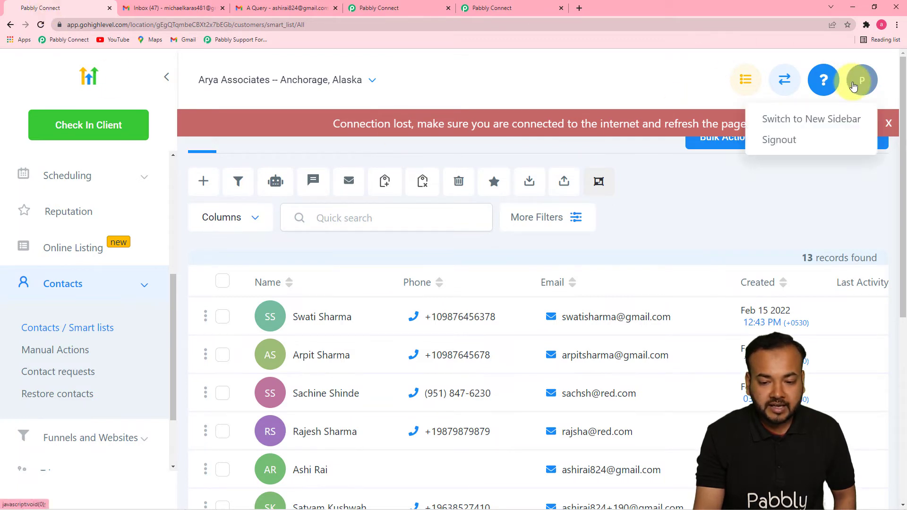
left_click(585, 77)
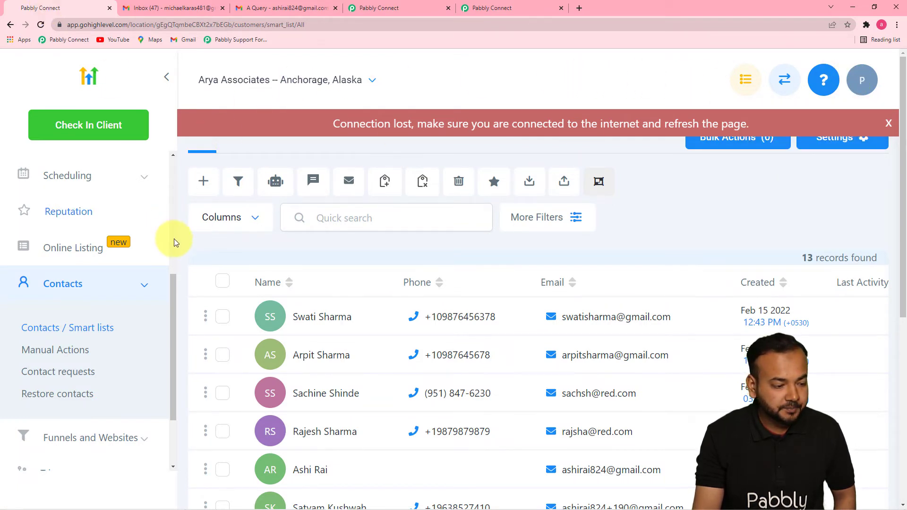
left_click_drag(172, 300, 174, 216)
Step: Close the extra browser tab holding the other Pabbly Connect workflow and return to the HighLevel connection form
left_click(478, 9)
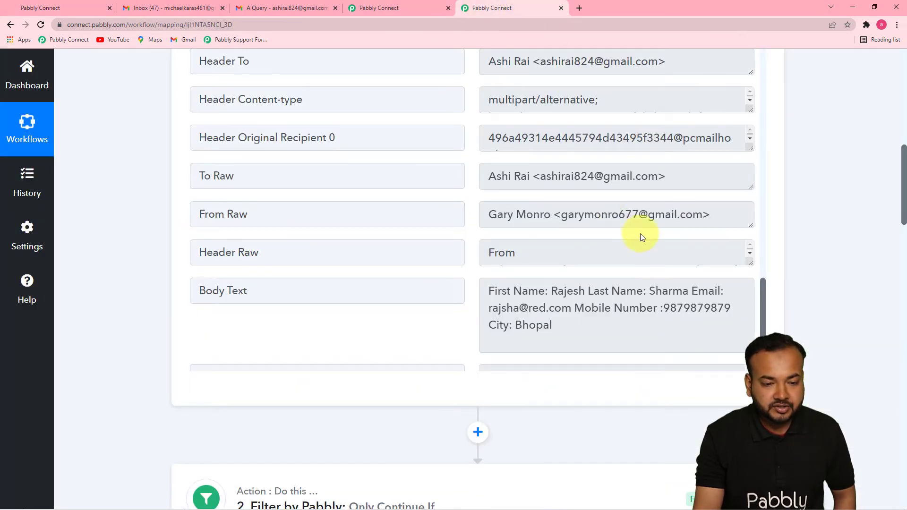
scroll(900, 193, "down", 3)
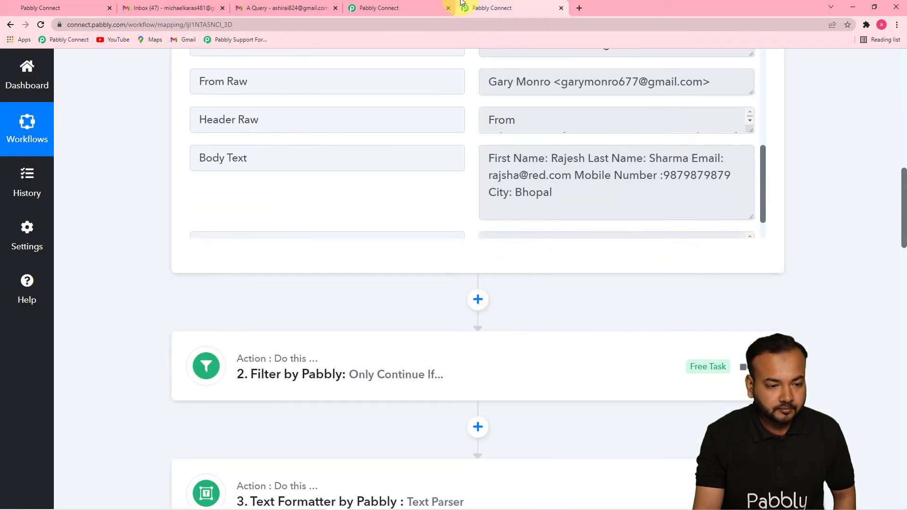
left_click(413, 10)
left_click(561, 8)
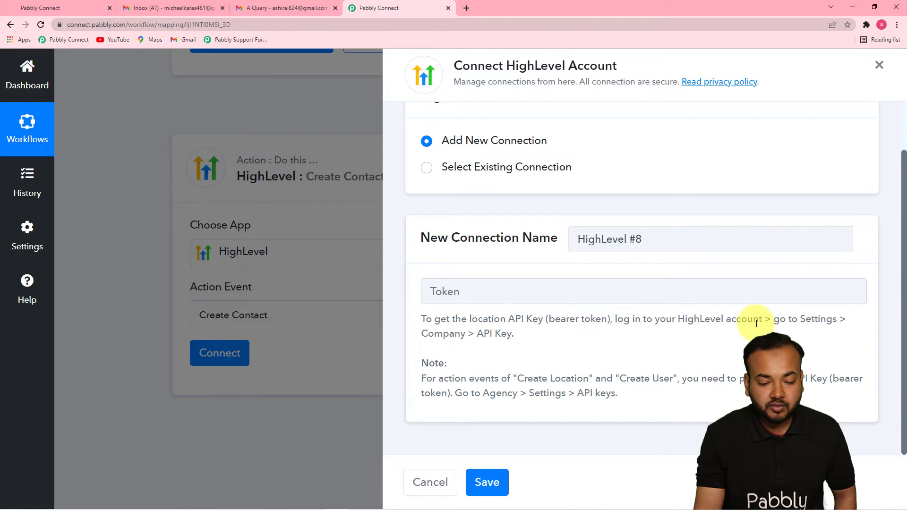
Step: Switch to GoHighLevel, open the Company settings and copy the location API key
left_click(29, 8)
left_click_drag(172, 270, 155, 401)
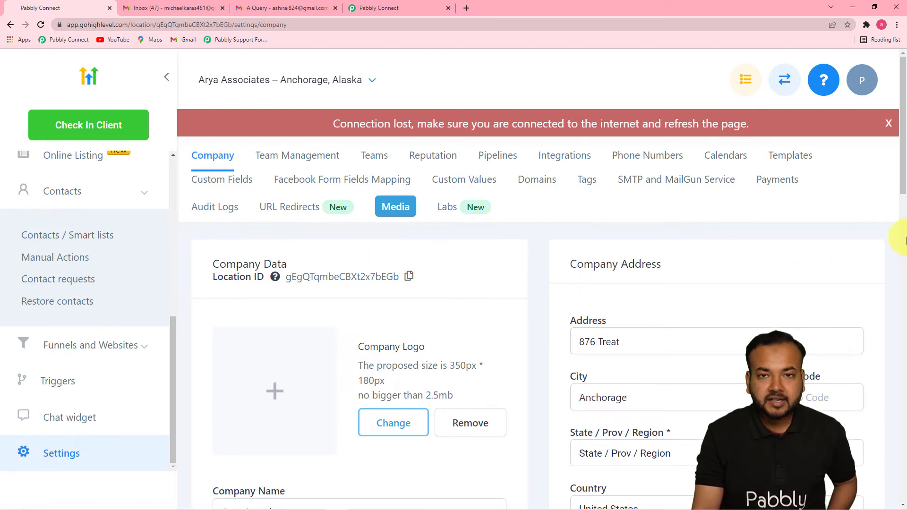
left_click_drag(904, 180, 904, 296)
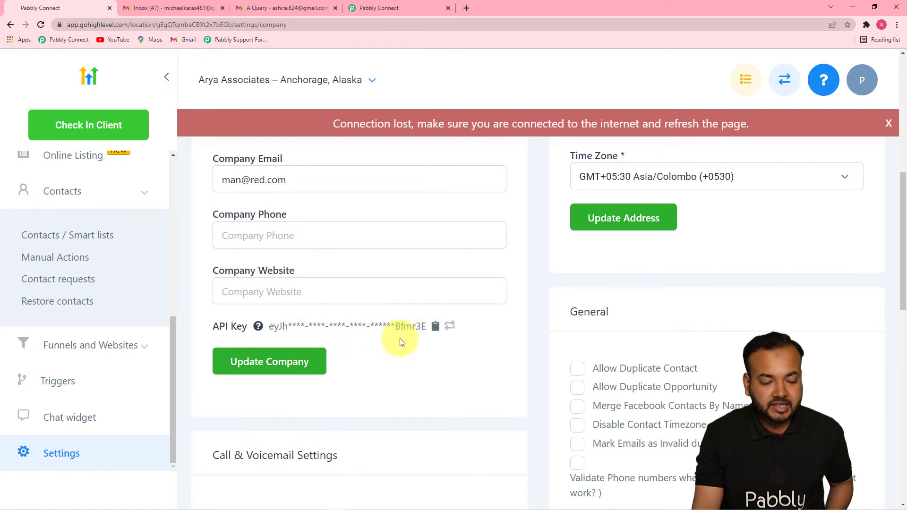
left_click(439, 332)
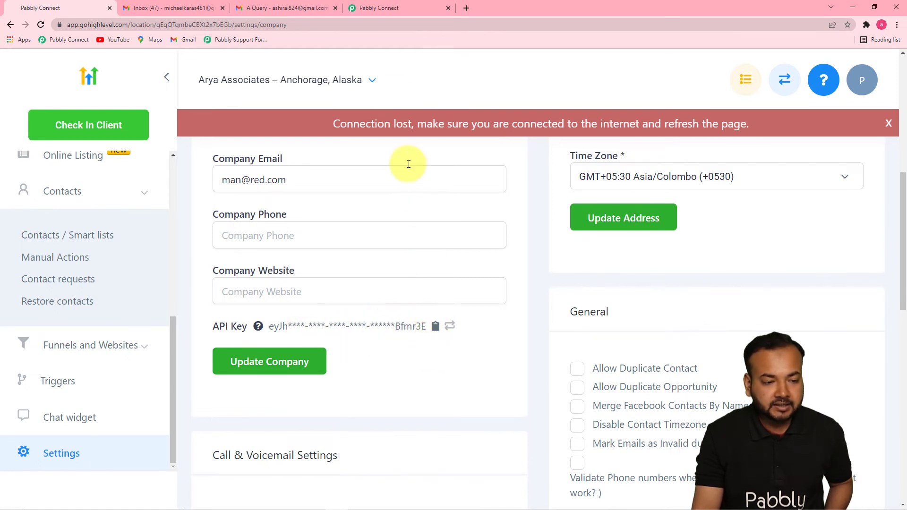
Step: Back in Pabbly Connect, paste the copied API key as the connection token and save the HighLevel connection
left_click(379, 6)
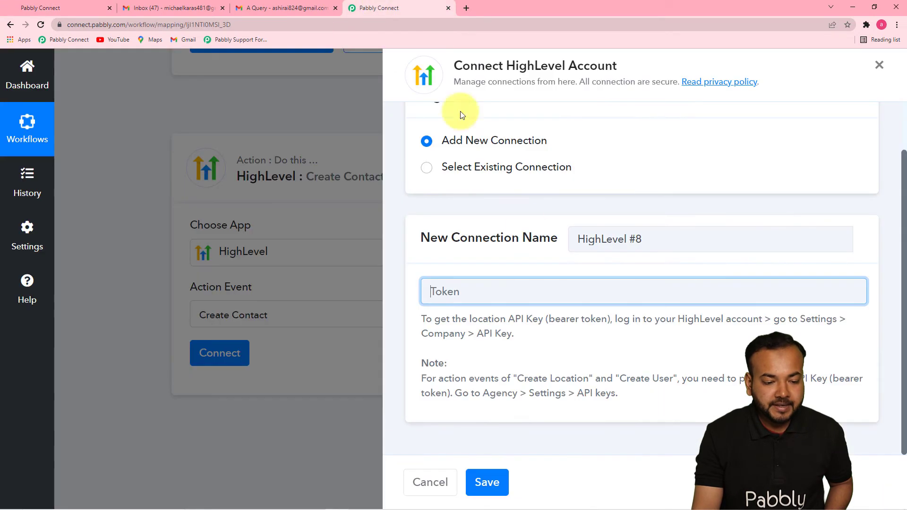
right_click(473, 288)
left_click(517, 364)
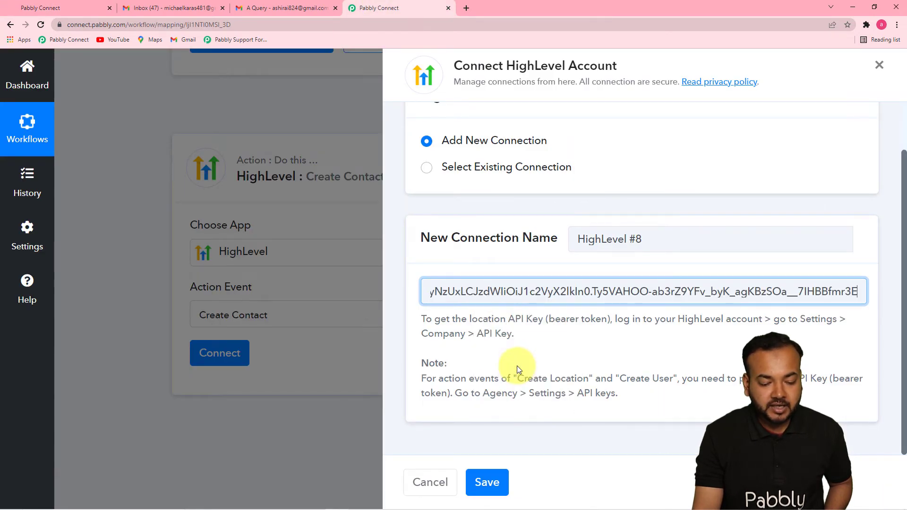
left_click(487, 483)
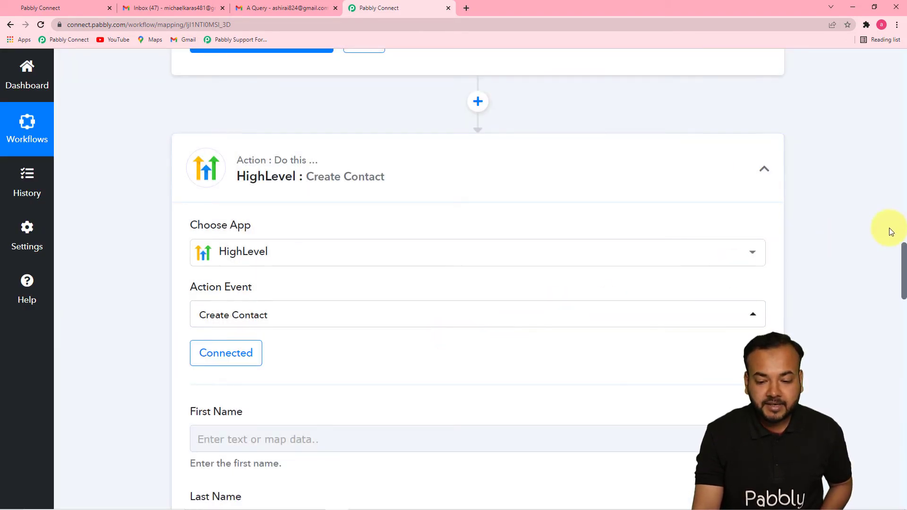
Step: Examine the Create Contact fields and the Email Parser response to find which sender details can be mapped
left_click_drag(903, 257, 901, 304)
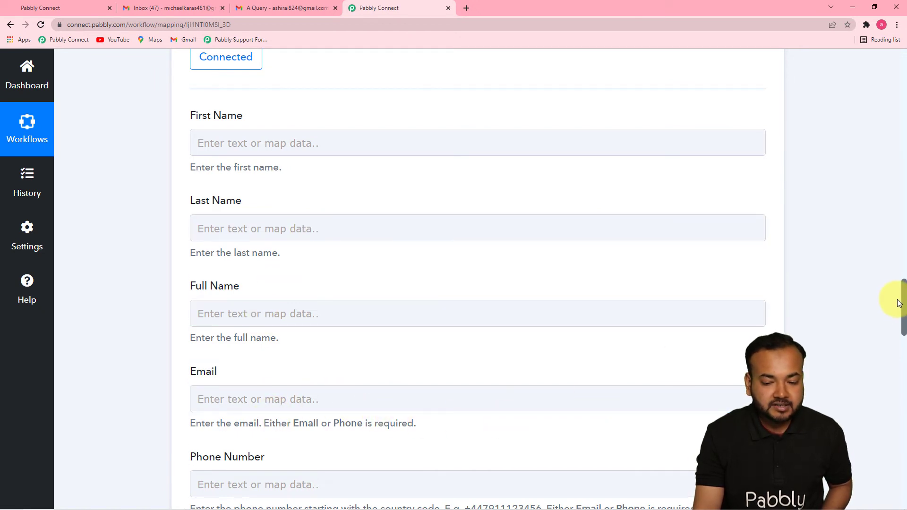
left_click_drag(903, 293, 884, 117)
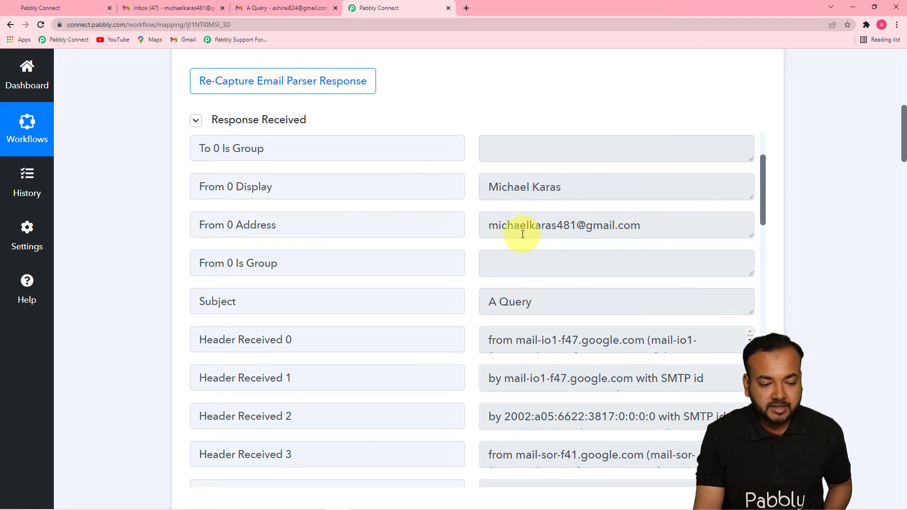
left_click_drag(904, 135, 900, 319)
left_click(242, 198)
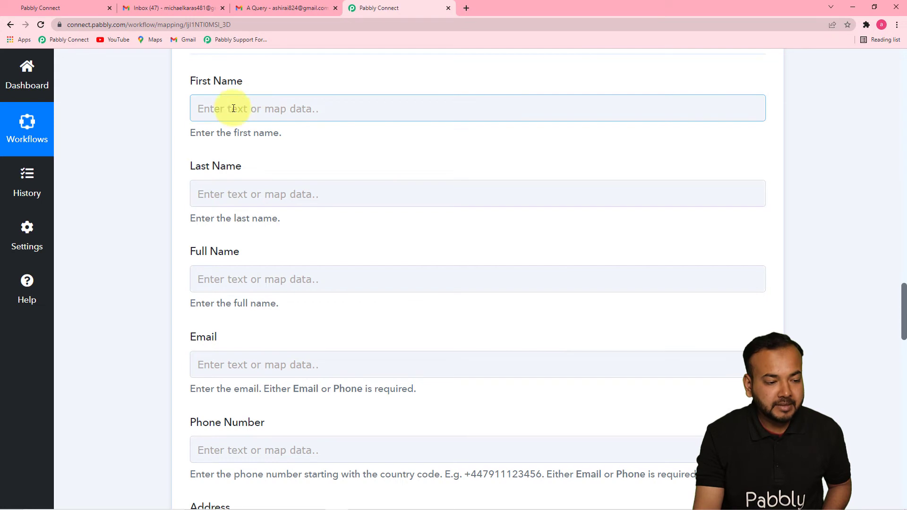
left_click(245, 270)
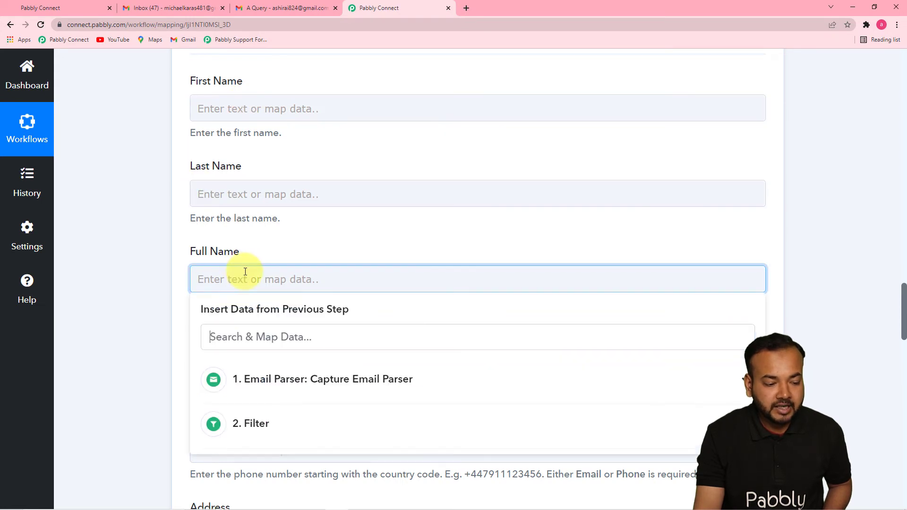
left_click(437, 234)
scroll(437, 234, "up", 1)
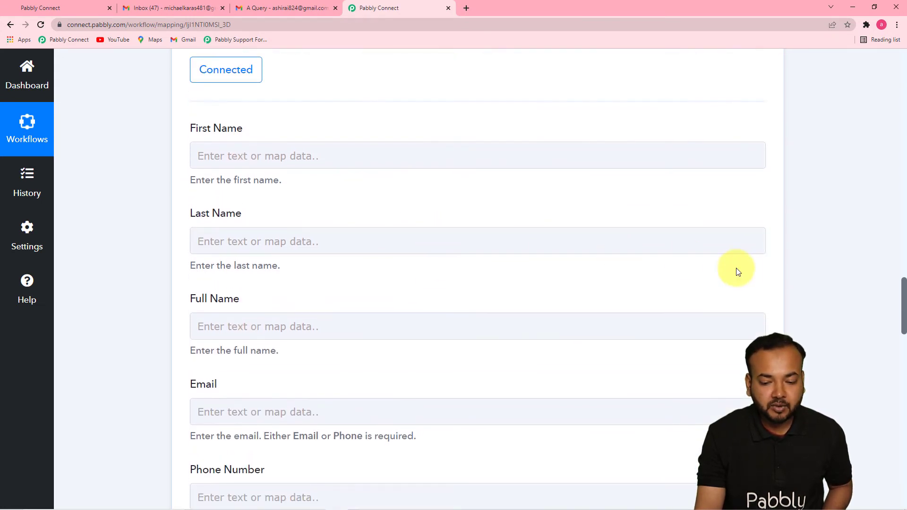
left_click_drag(904, 286, 903, 314)
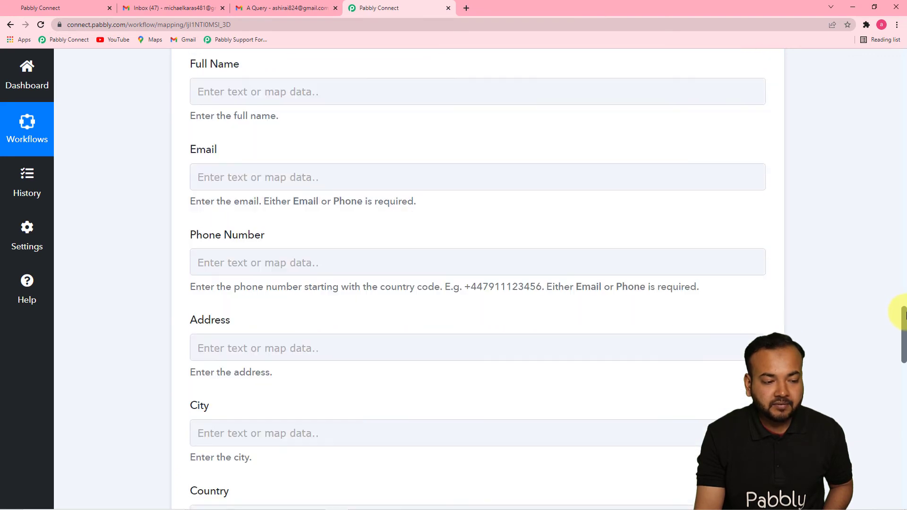
Step: Map the contact's Full Name to the Email Parser's From 0 Display value
left_click(344, 91)
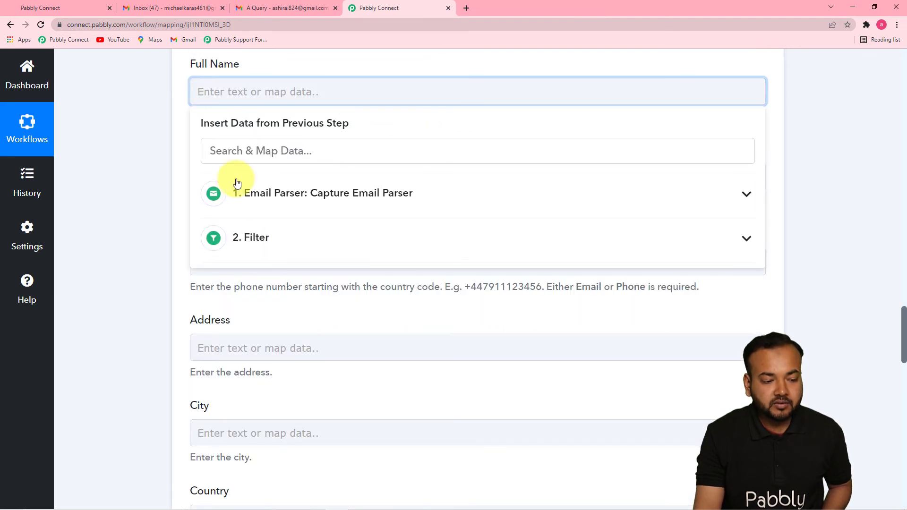
left_click(337, 203)
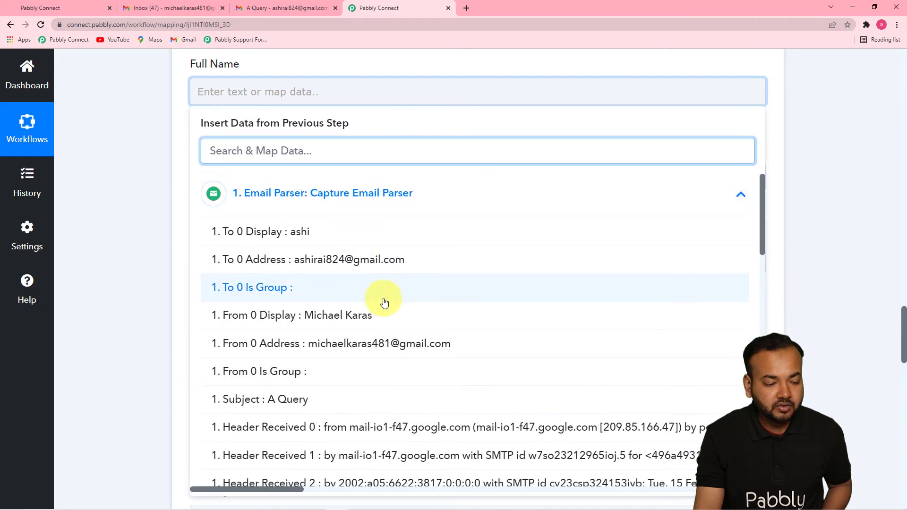
left_click(364, 319)
left_click(183, 162)
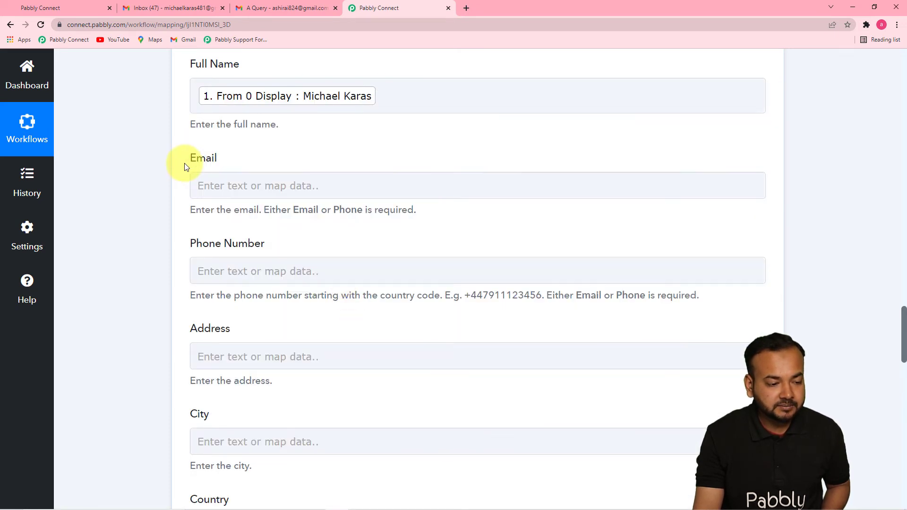
Step: Map the contact's Email to the Email Parser's From 0 Address value
left_click(280, 188)
left_click(274, 300)
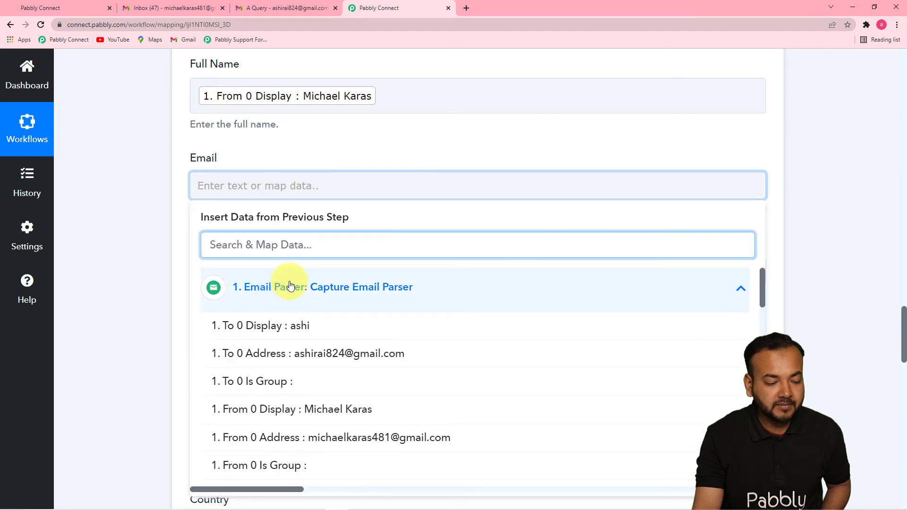
left_click(343, 437)
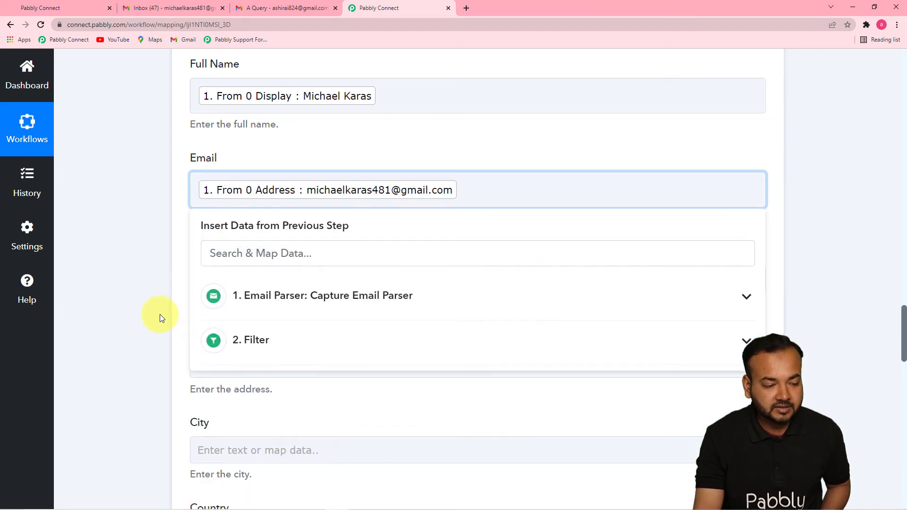
left_click(160, 314)
scroll(159, 314, "down", 2)
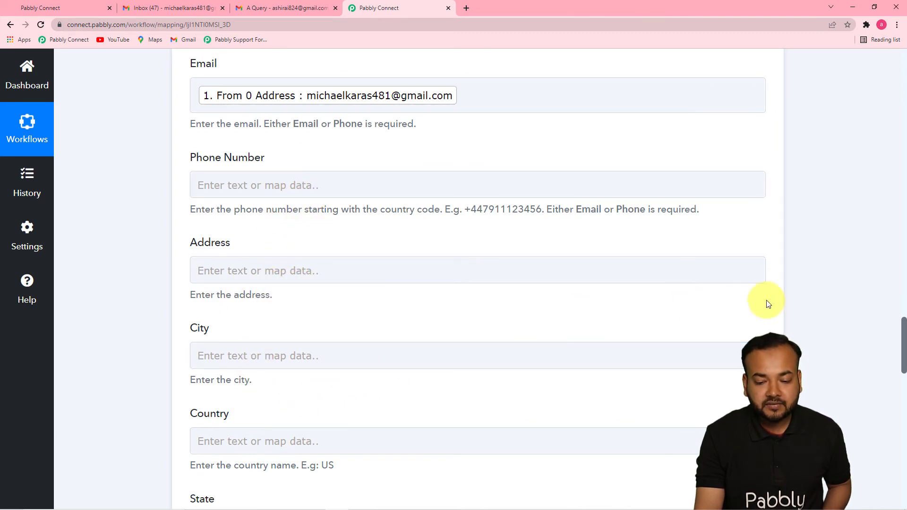
left_click_drag(904, 332, 903, 385)
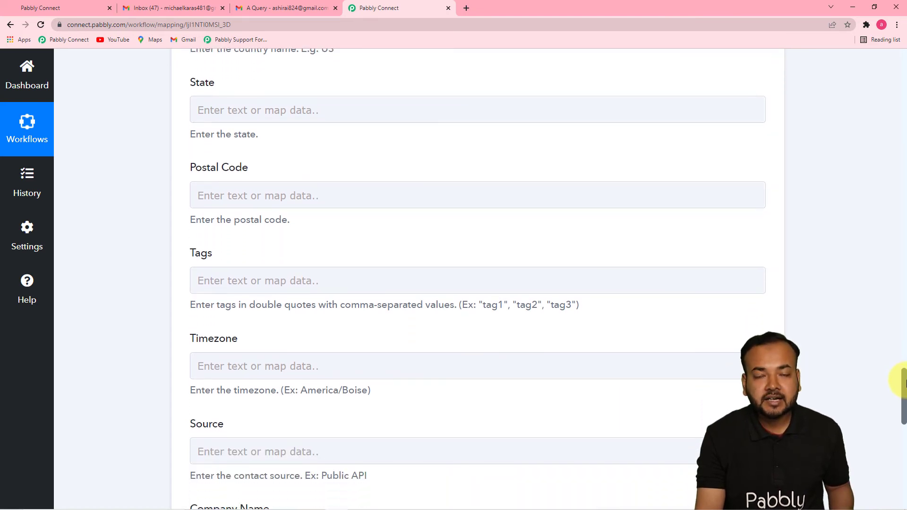
left_click_drag(903, 383, 903, 314)
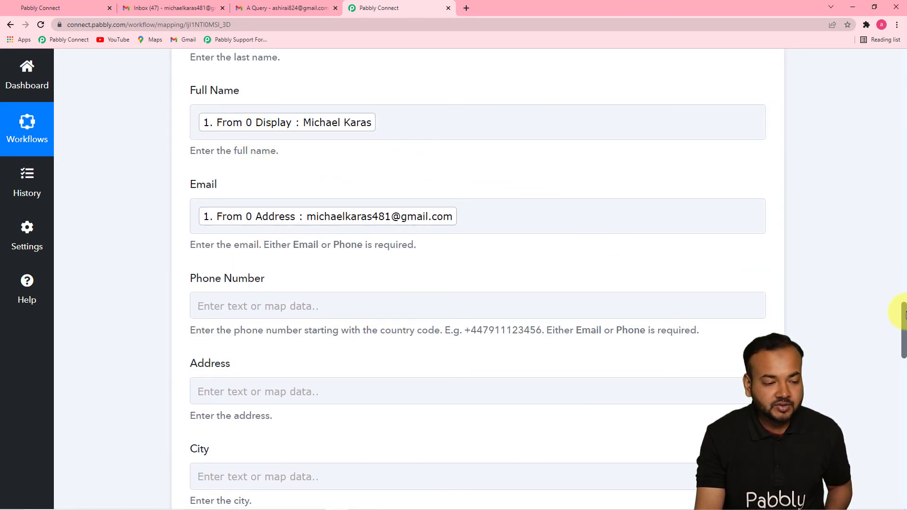
Step: Switch to GoHighLevel and open the Contacts list to check the existing records
left_click_drag(903, 314, 904, 440)
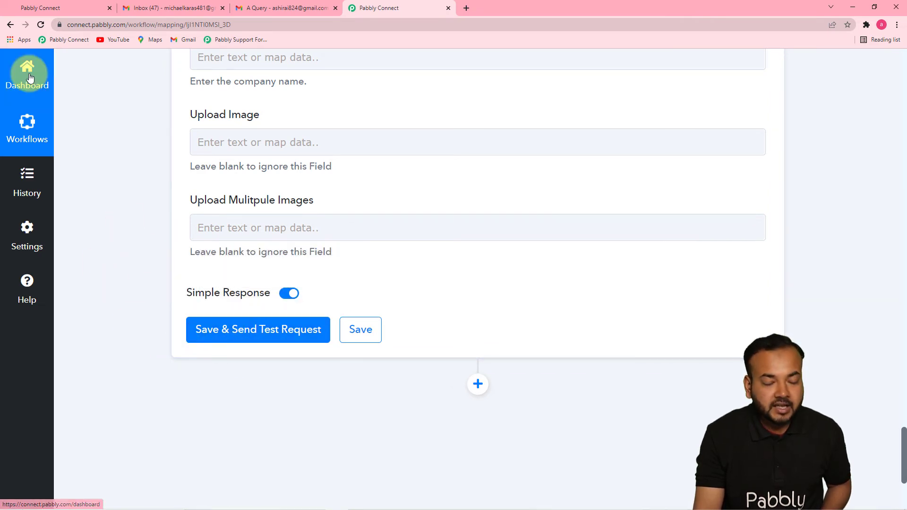
left_click(72, 8)
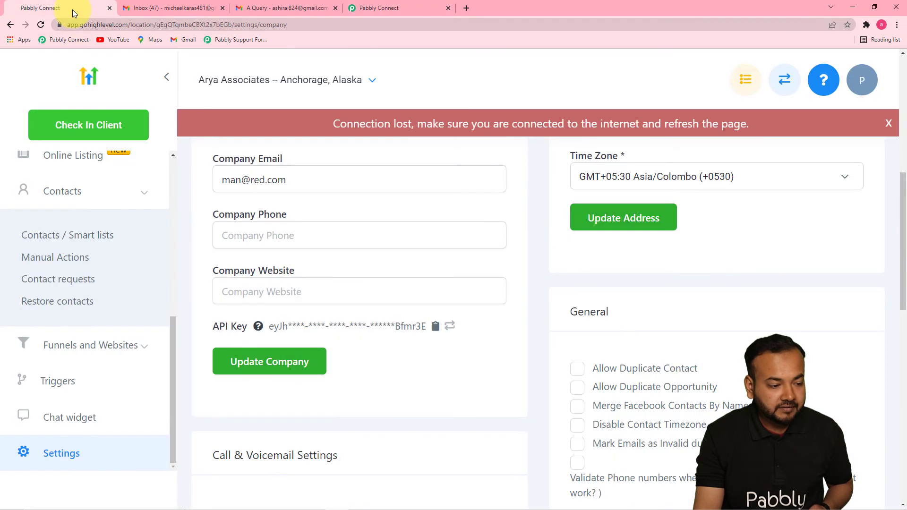
left_click(75, 190)
left_click(146, 309)
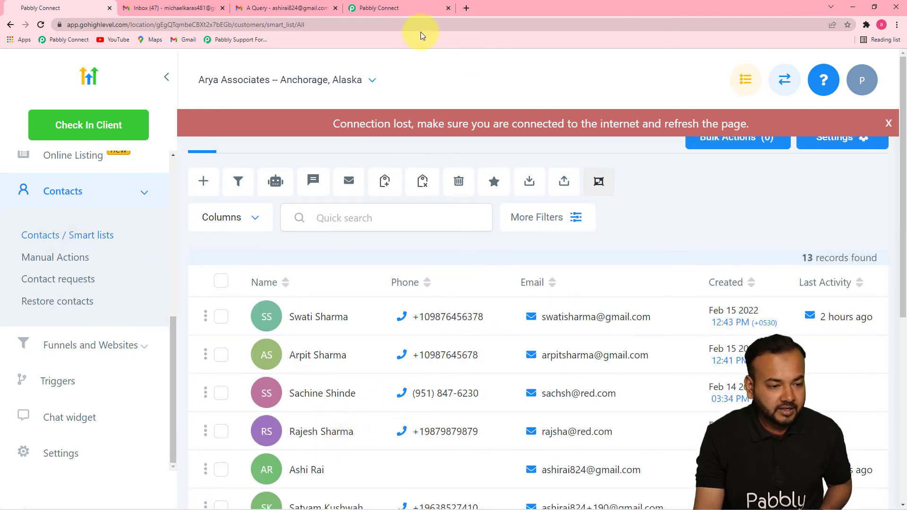
Step: Back in Pabbly Connect, save the Create Contact action with a test request and review the response it receives
left_click(379, 9)
left_click(275, 329)
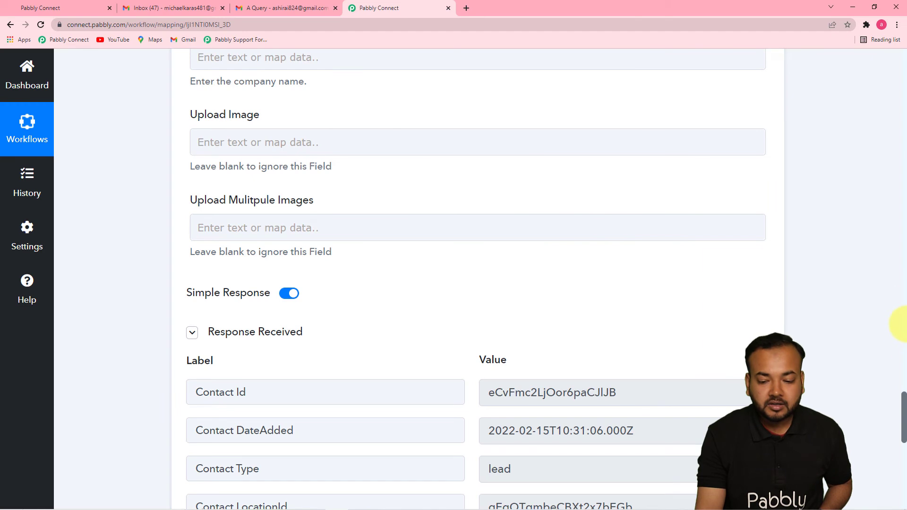
scroll(903, 388, "down", 1)
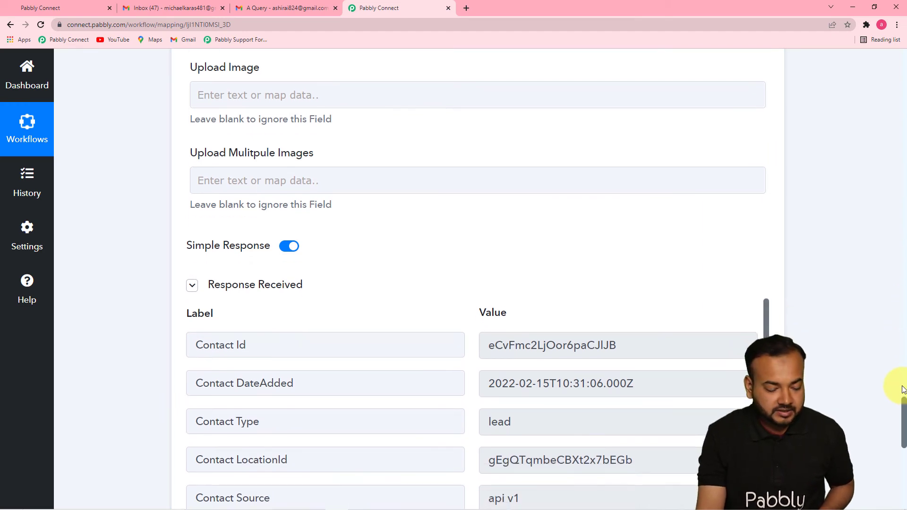
scroll(904, 388, "down", 4)
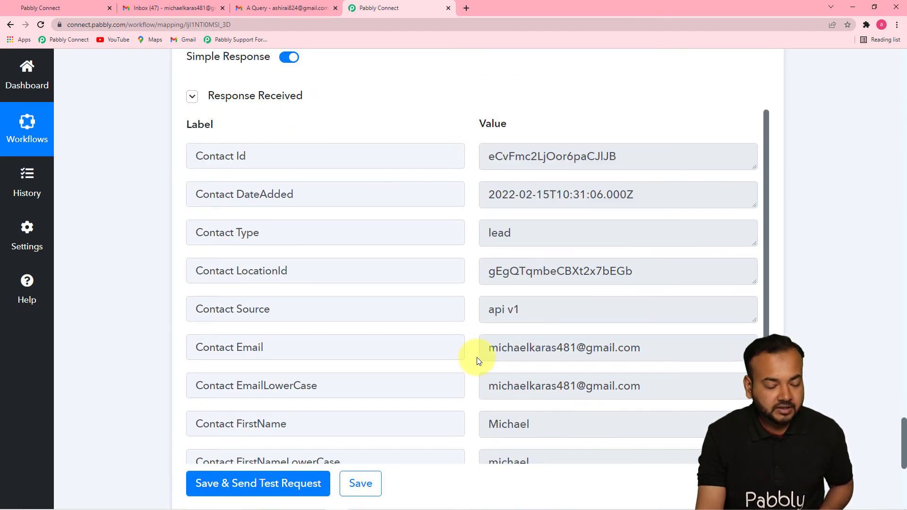
Step: In GoHighLevel, reload the Contacts list and check for the sender's name and email as a new contact
left_click(47, 11)
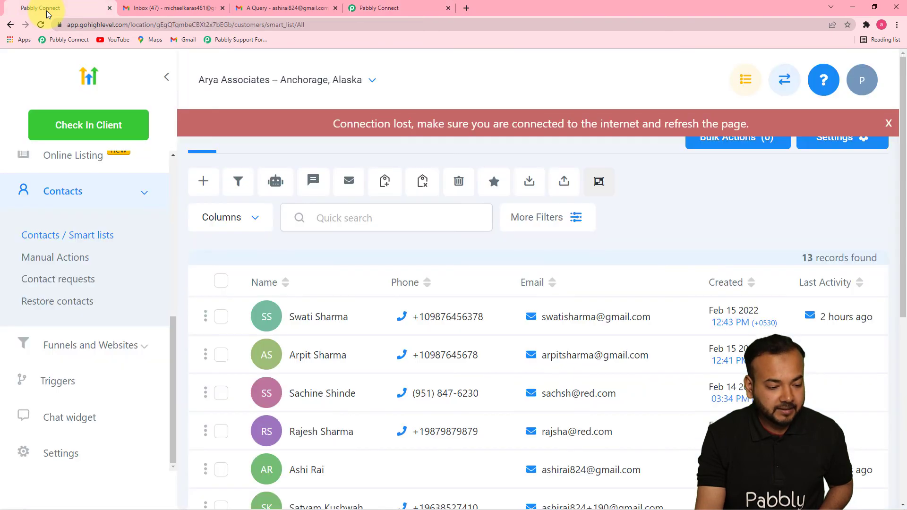
left_click(41, 25)
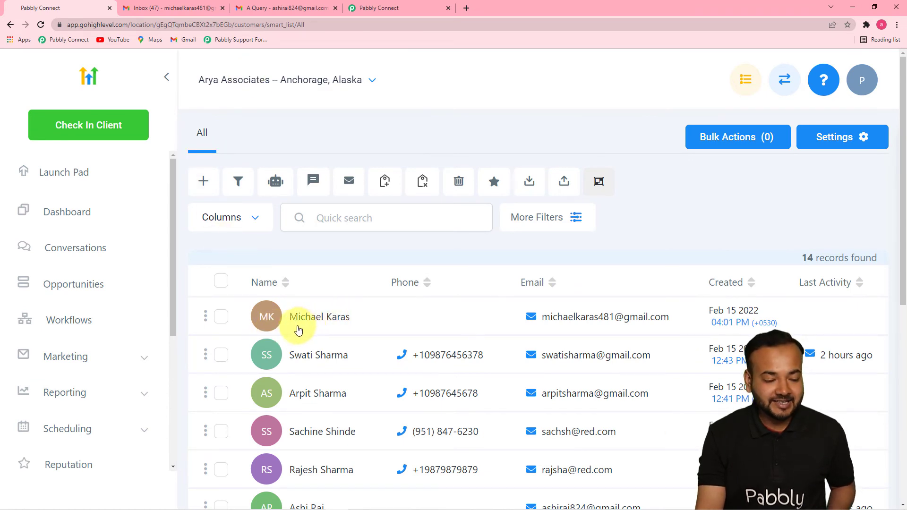
mouse_move(558, 335)
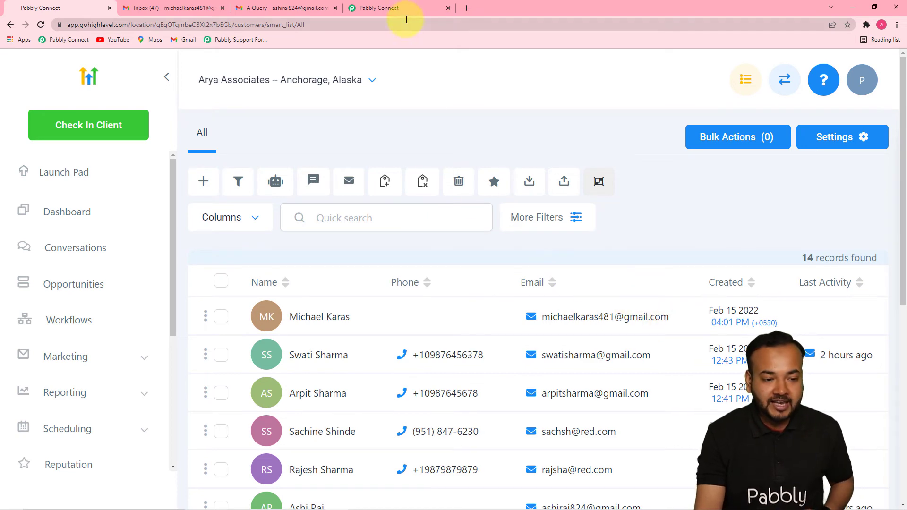
Step: Review the Email Parser trigger, filter conditions and HighLevel action in Pabbly Connect, plus the sending and receiving Gmail accounts
left_click(397, 6)
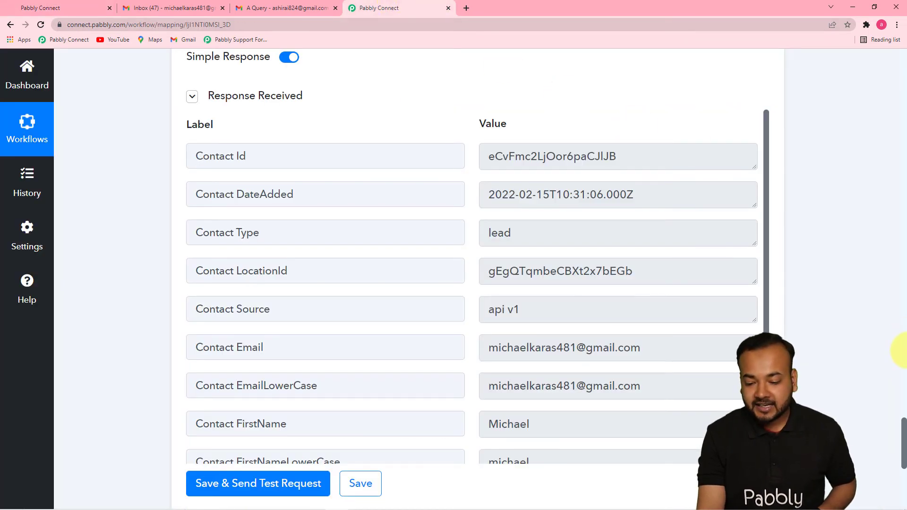
scroll(894, 371, "up", 20)
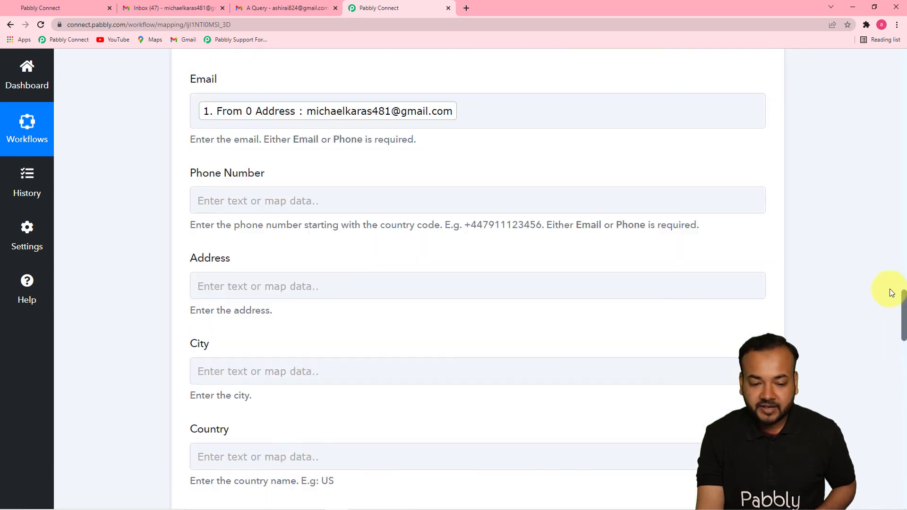
scroll(888, 132, "up", 10)
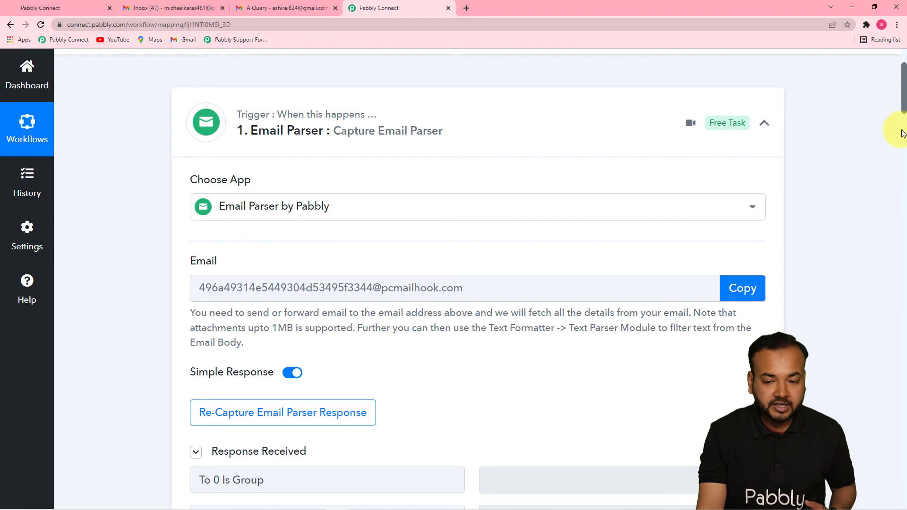
scroll(900, 135, "down", 5)
left_click_drag(900, 136, 898, 187)
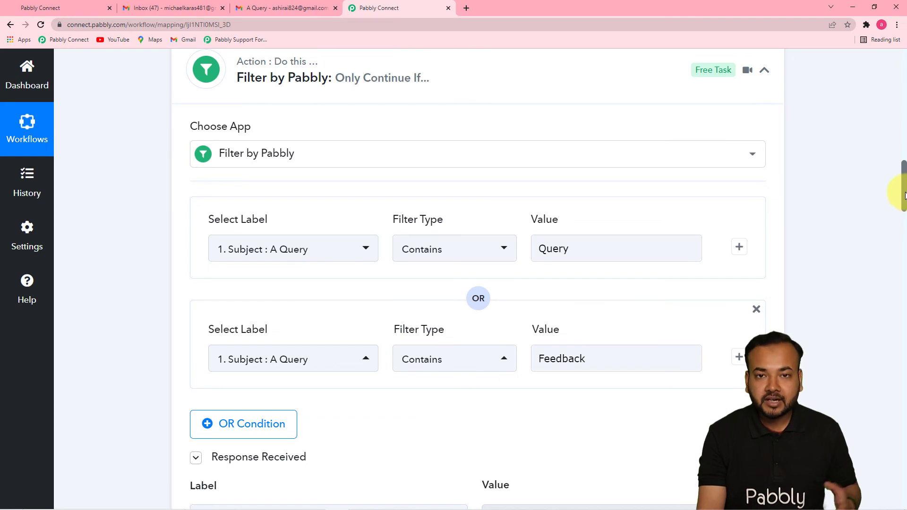
left_click_drag(905, 196, 888, 244)
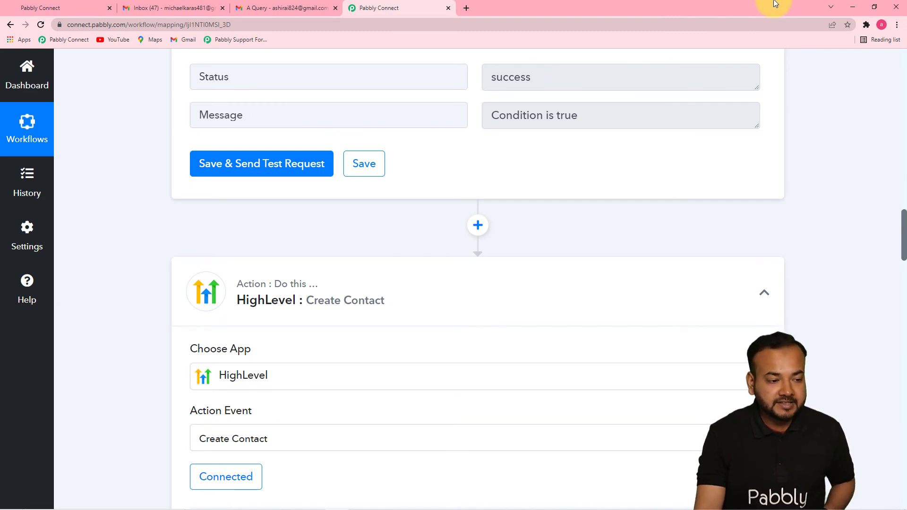
left_click(172, 10)
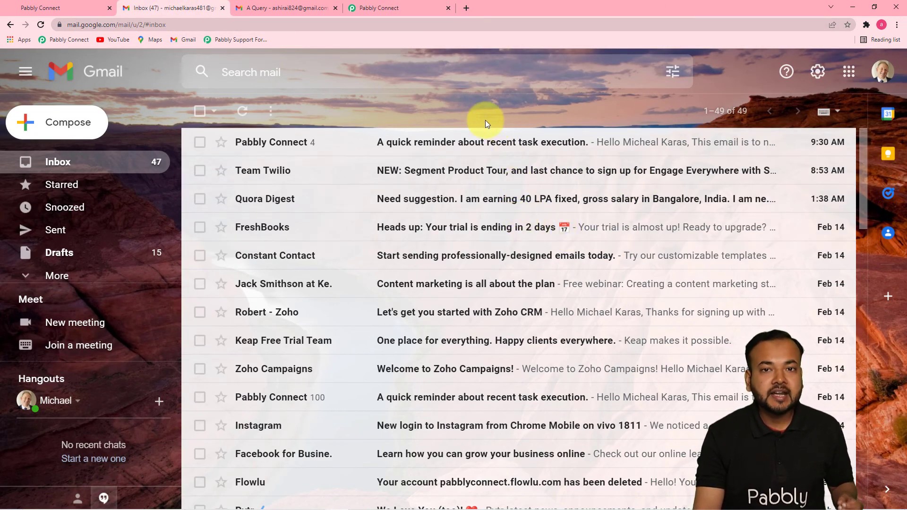
left_click(284, 9)
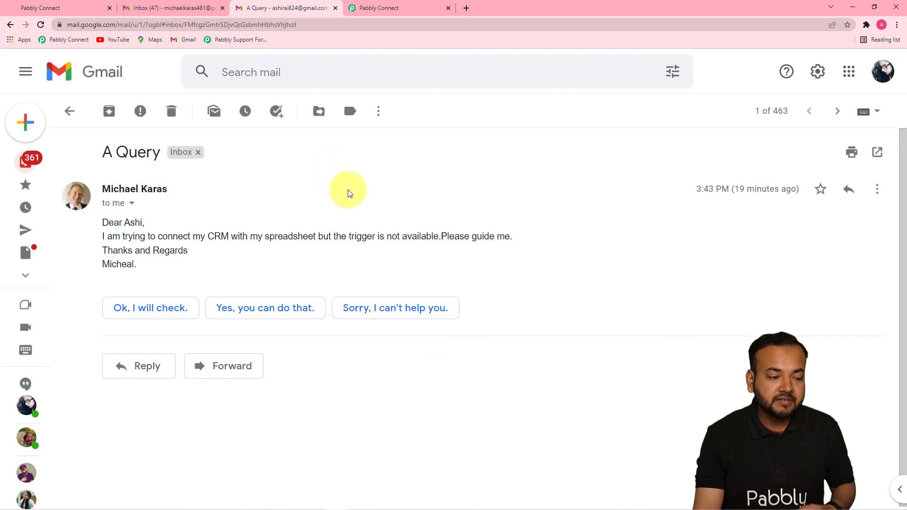
Step: In GoHighLevel, delete the contact created by the test request and look over the remaining contacts
left_click(78, 12)
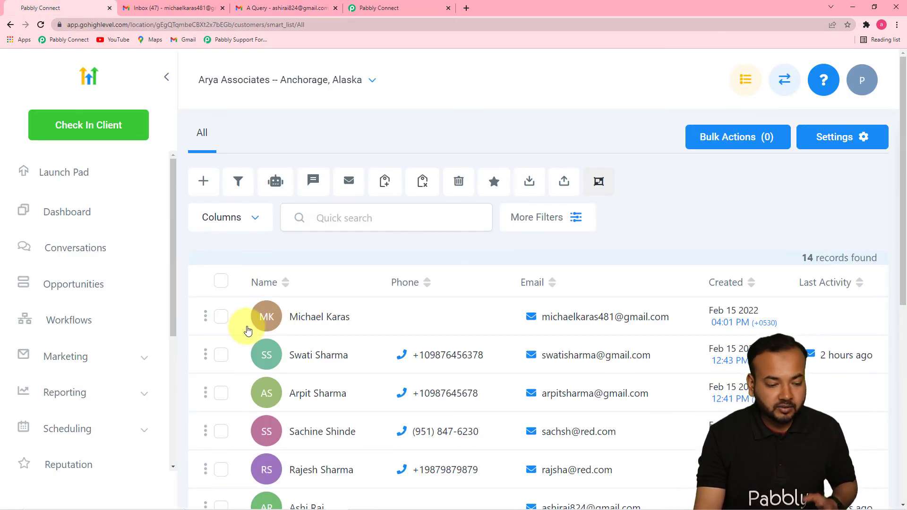
left_click(206, 320)
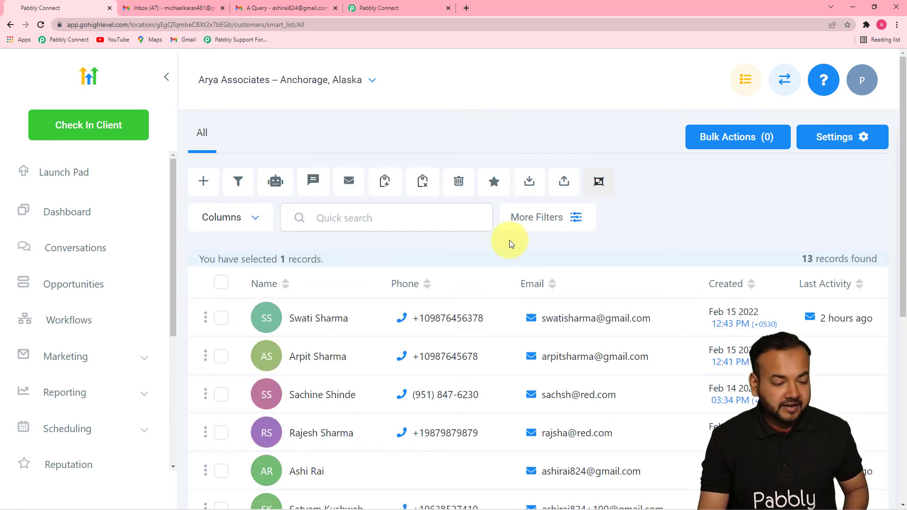
scroll(357, 357, "down", 2)
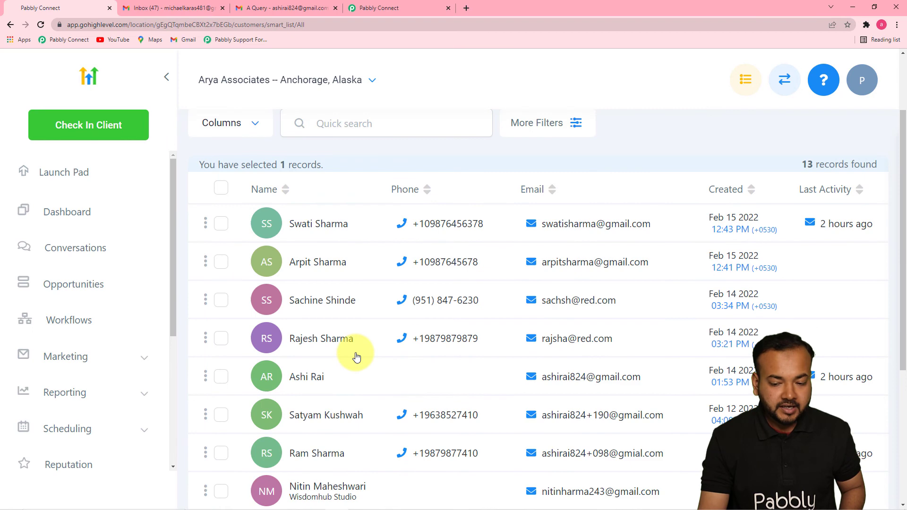
left_click_drag(904, 217, 887, 137)
Step: In the sender's Gmail account, compose a new email to the receiving account's address with the subject Feedback
left_click(183, 8)
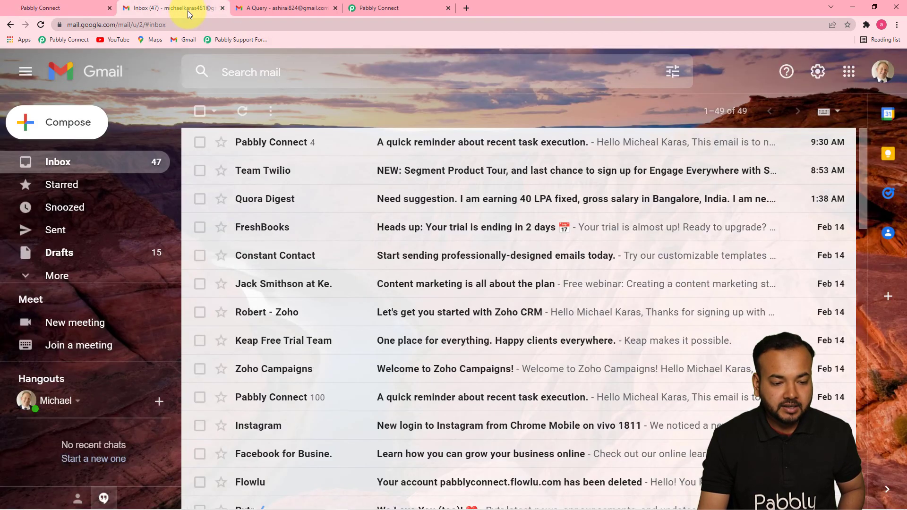
left_click(55, 124)
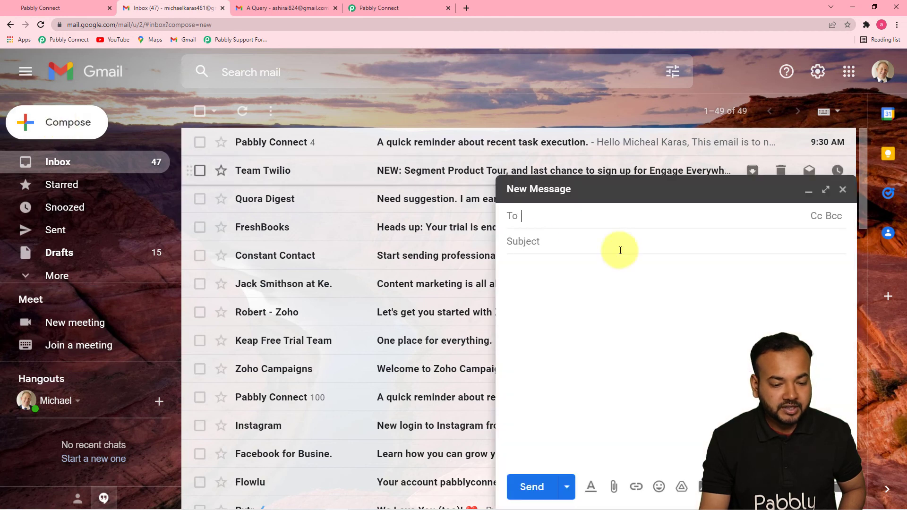
type("a")
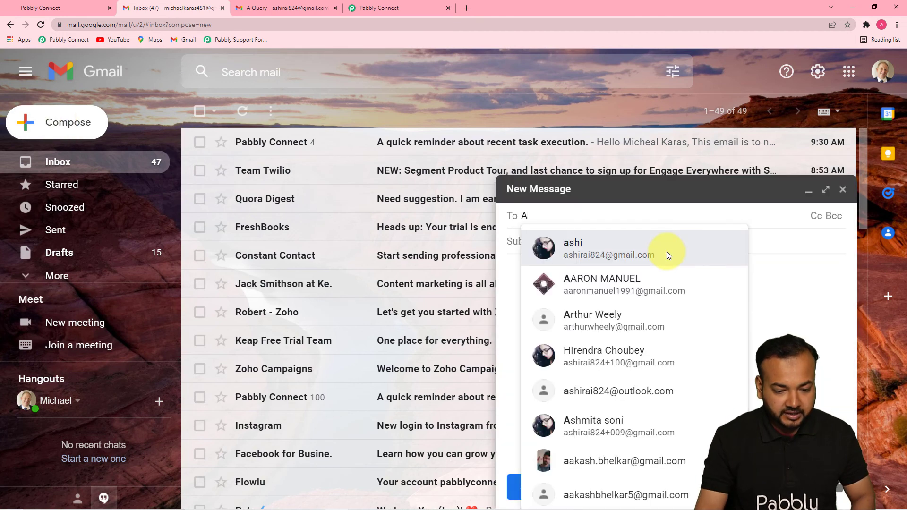
left_click(631, 243)
left_click(632, 243)
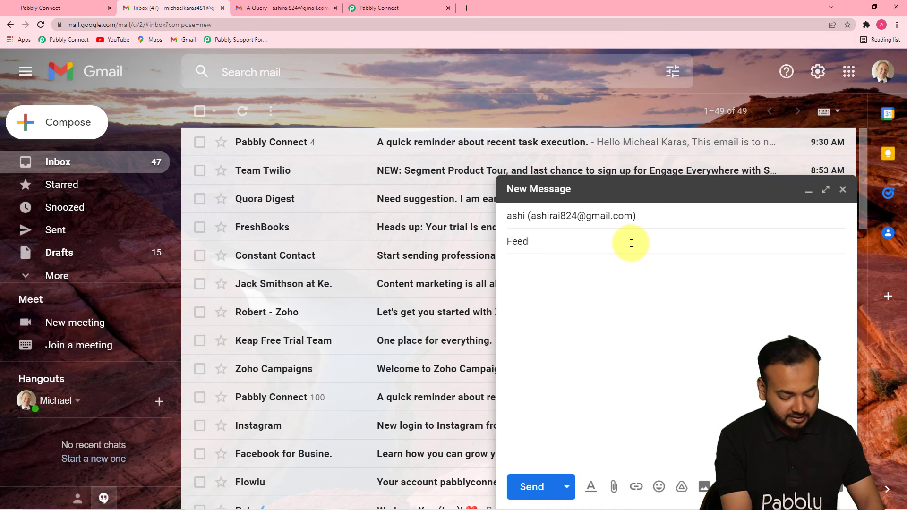
Step: Send the message: a greeting, "The last query I have sent to you has been solved. Now my automation is working properly.", "Thanks and Regards" and sender's name
left_click(638, 292)
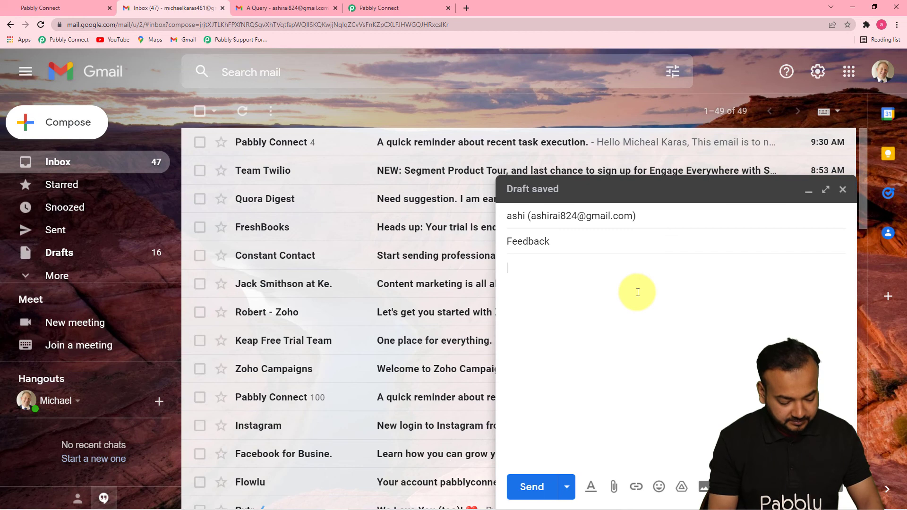
type("Dear Ashi,")
key("Return")
type("The last query I have sent to you has been solved. Now my automation is working properly.")
key("Return")
type("Thanks and Regards")
key("Return")
type("Micheal.")
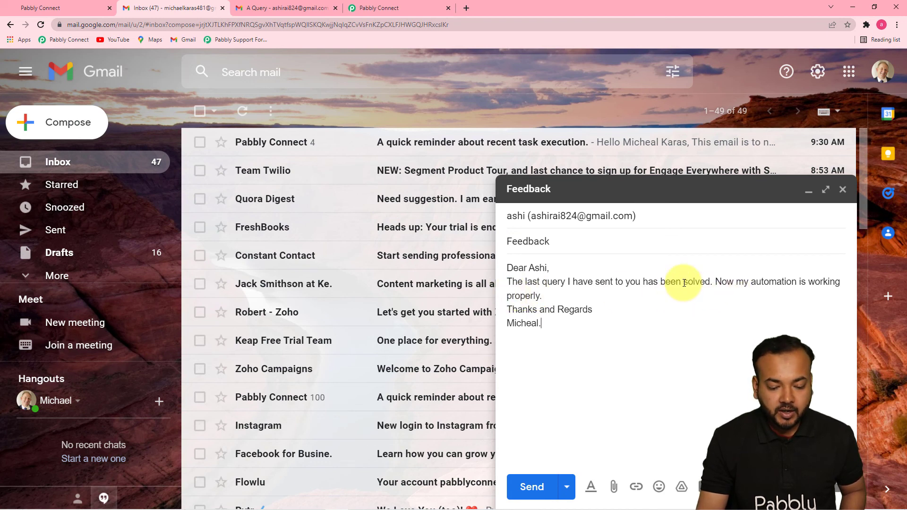
left_click(527, 488)
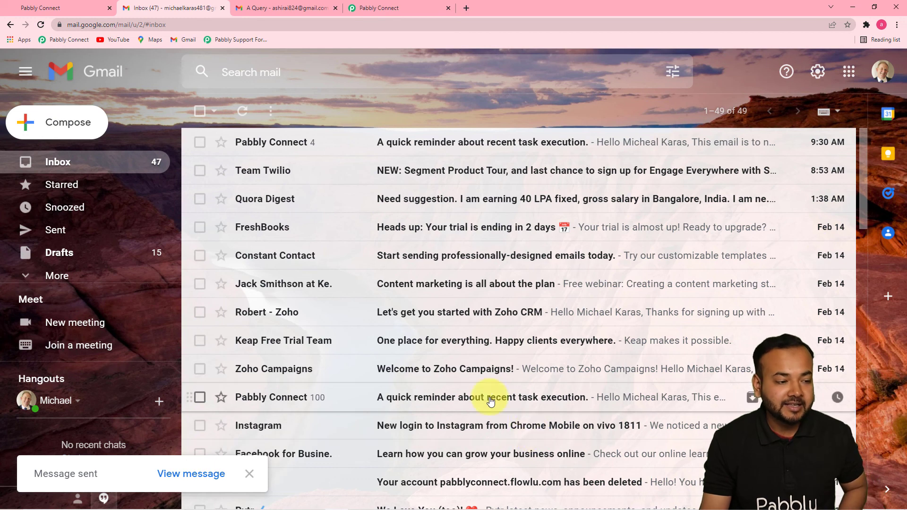
Step: Return to GoHighLevel and reload the Contacts list to check whether the Feedback email's sender was added
left_click(65, 6)
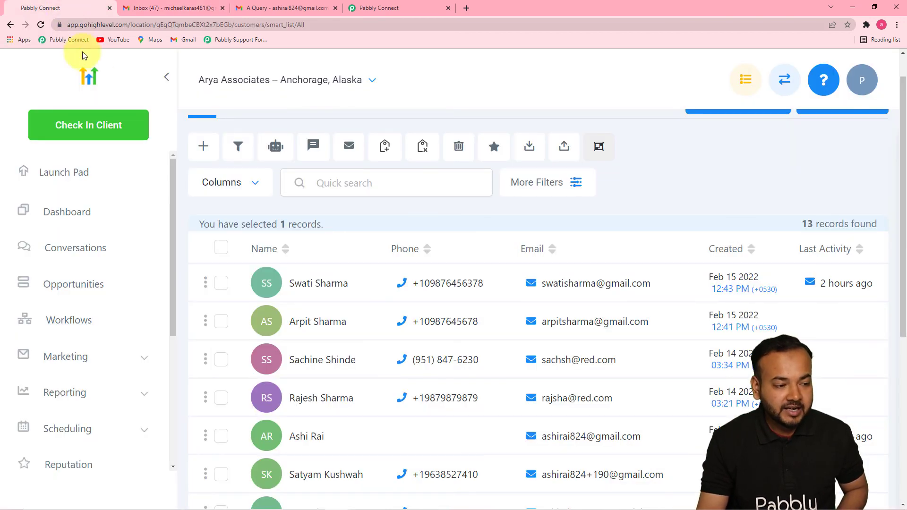
left_click(41, 24)
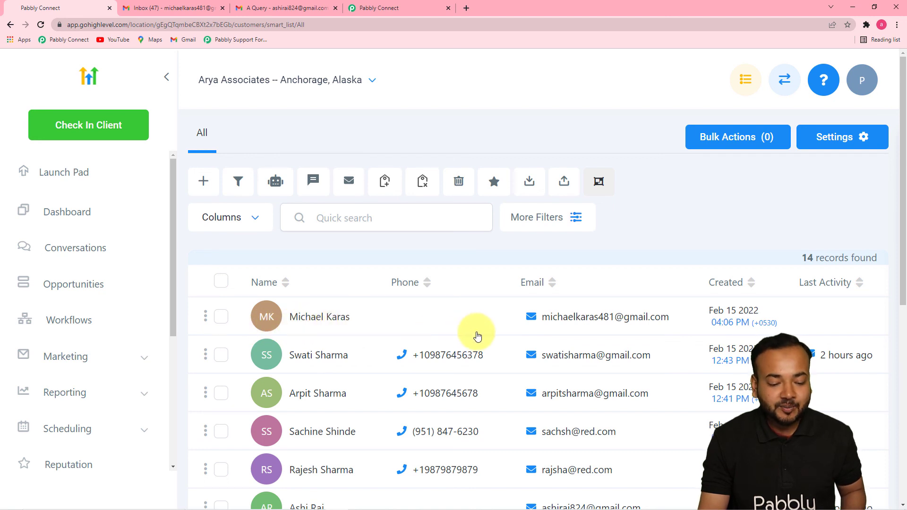
mouse_move(675, 330)
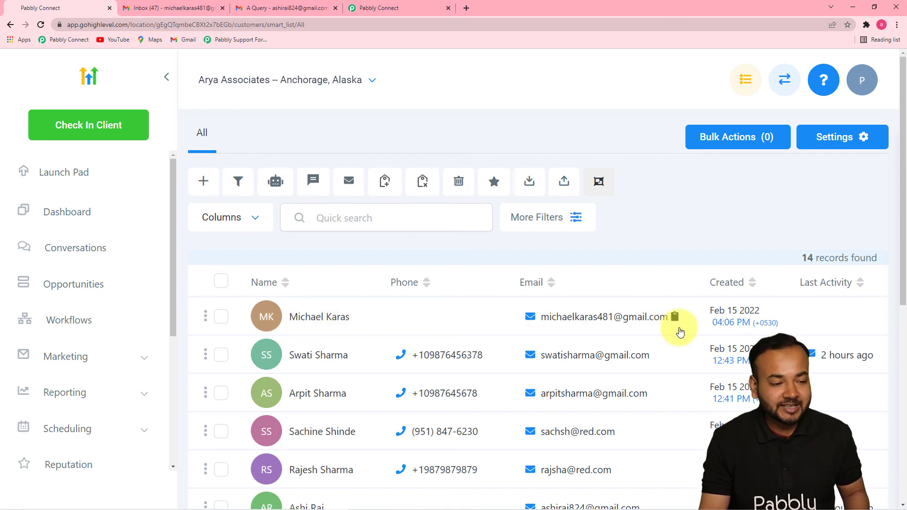